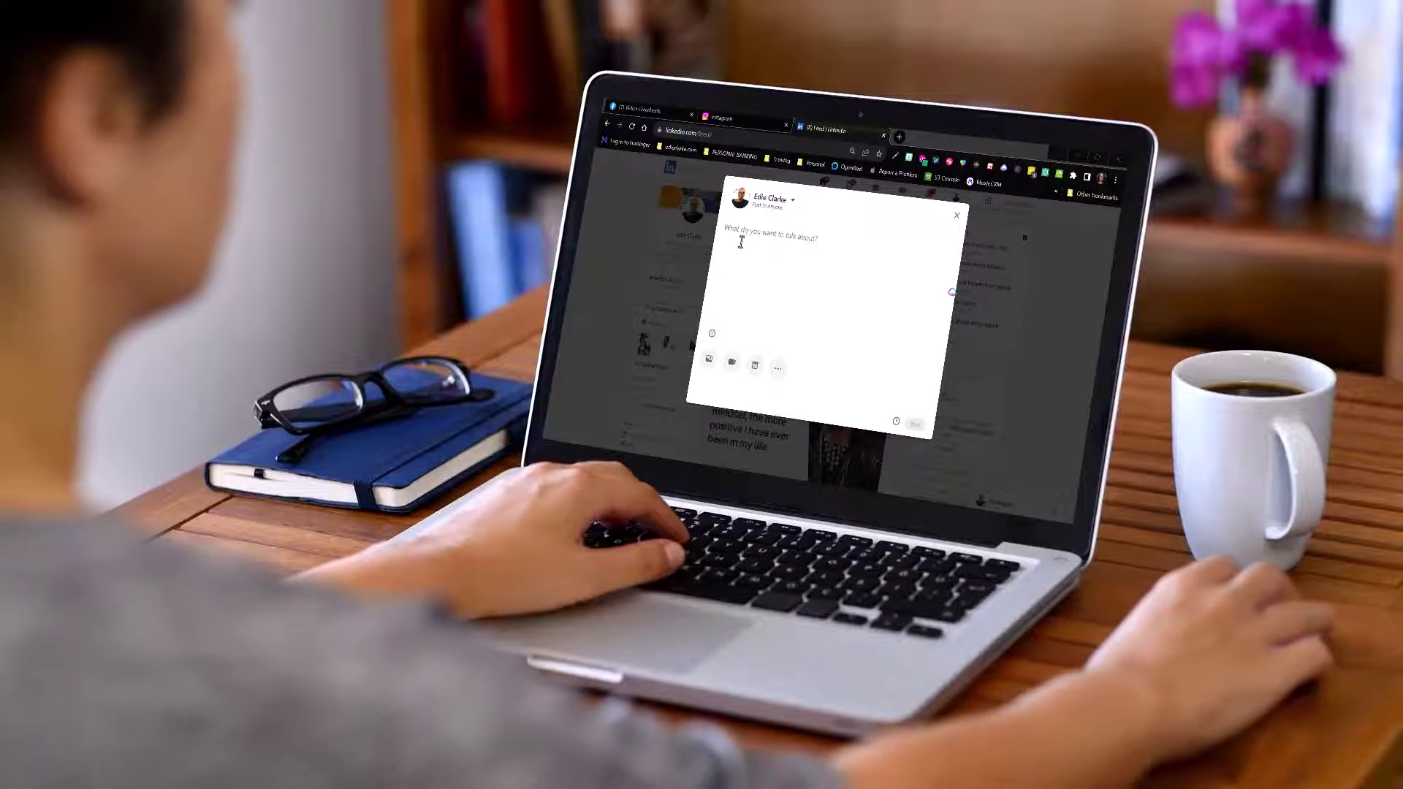
# Open the app.socialbee.com login page with the saved email and password autofilled.
pyautogui.click(740, 238)
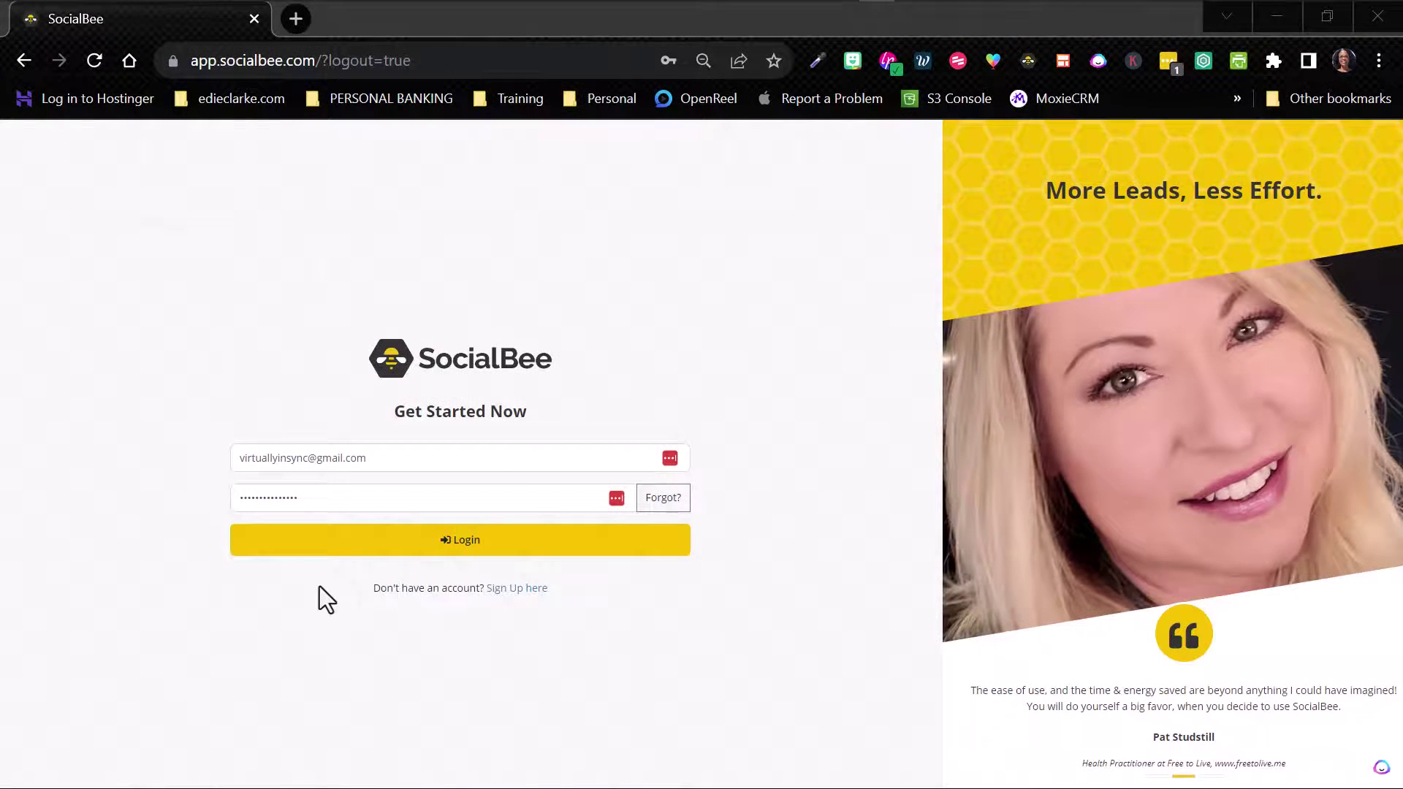
# Log in to reach the Social Profiles Overview dashboard with the connected profiles.
pyautogui.click(451, 550)
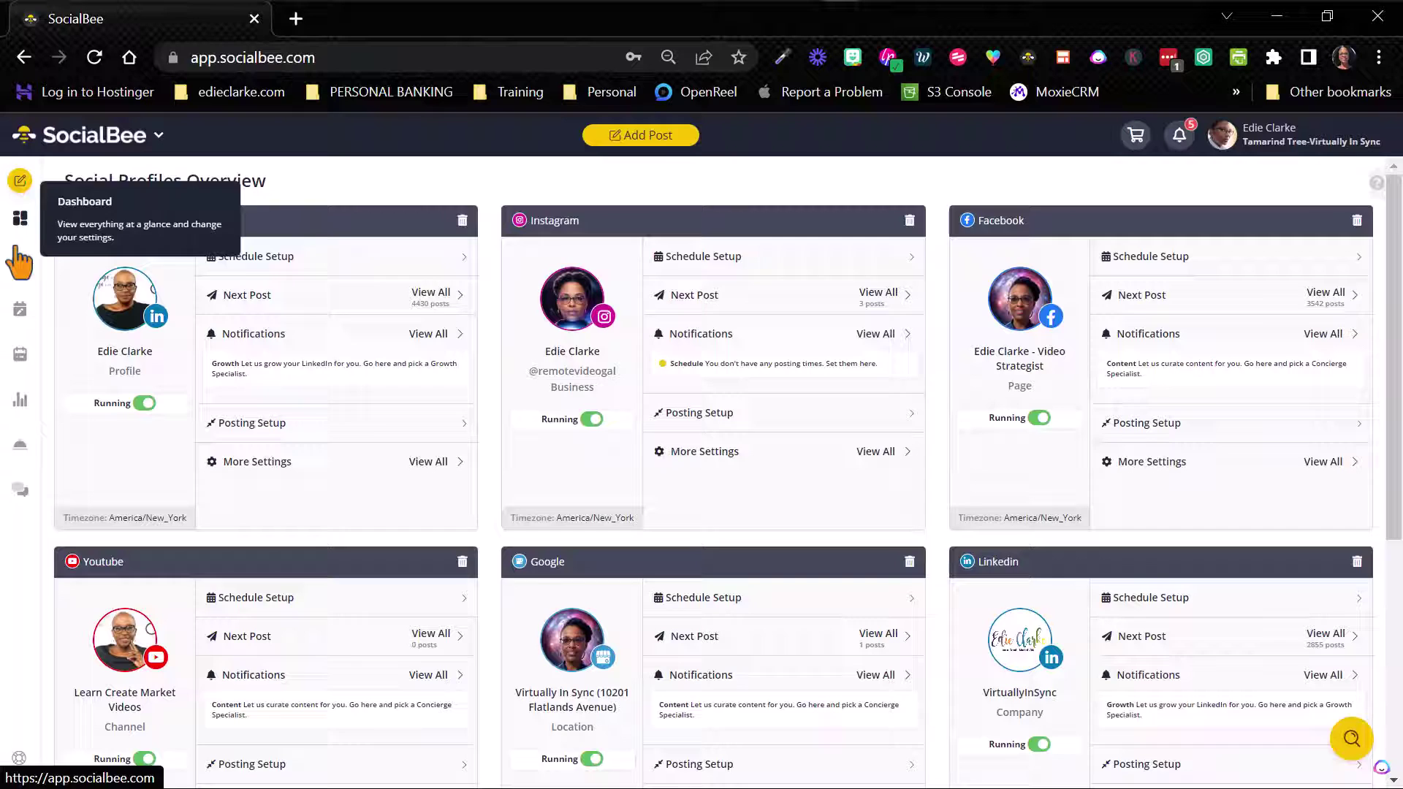
pyautogui.click(21, 274)
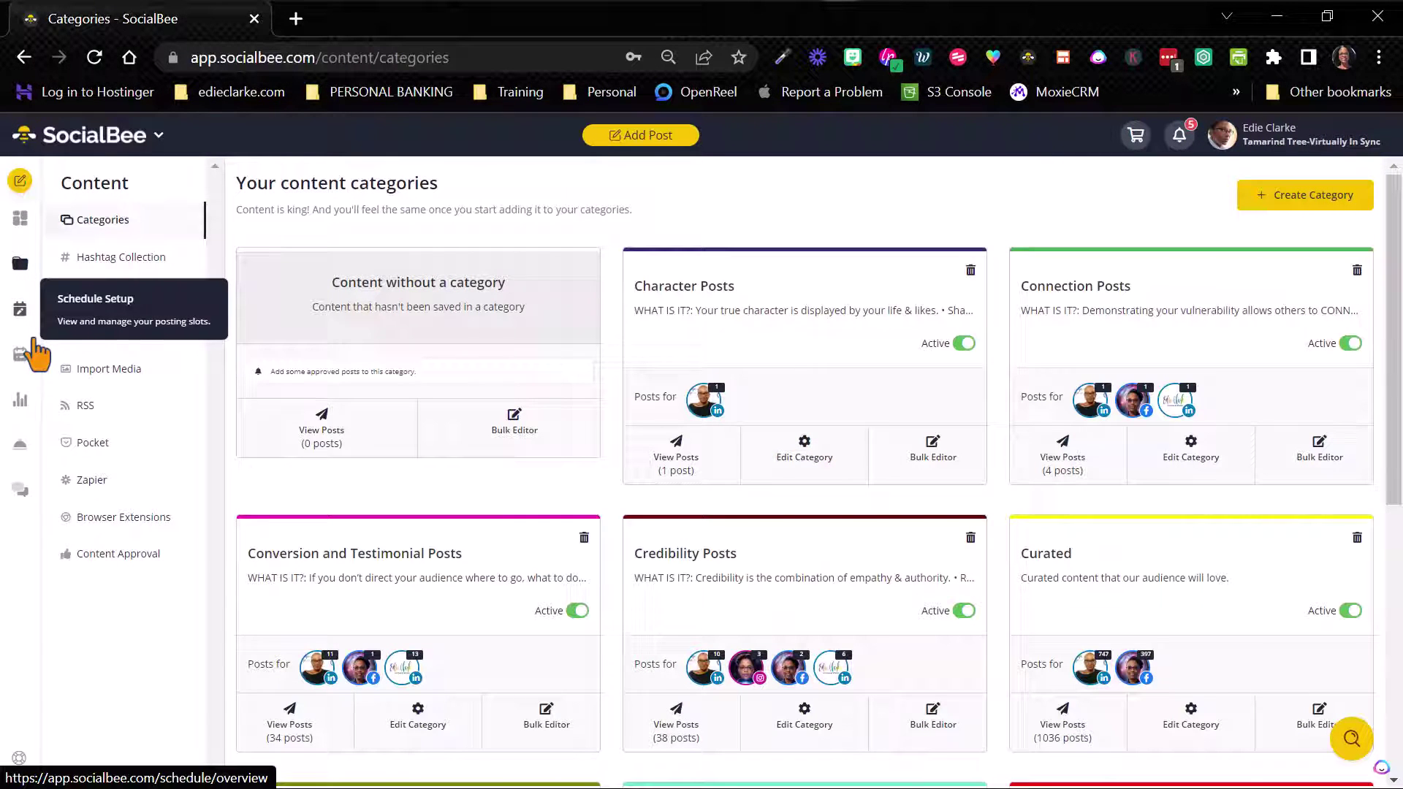
pyautogui.click(21, 314)
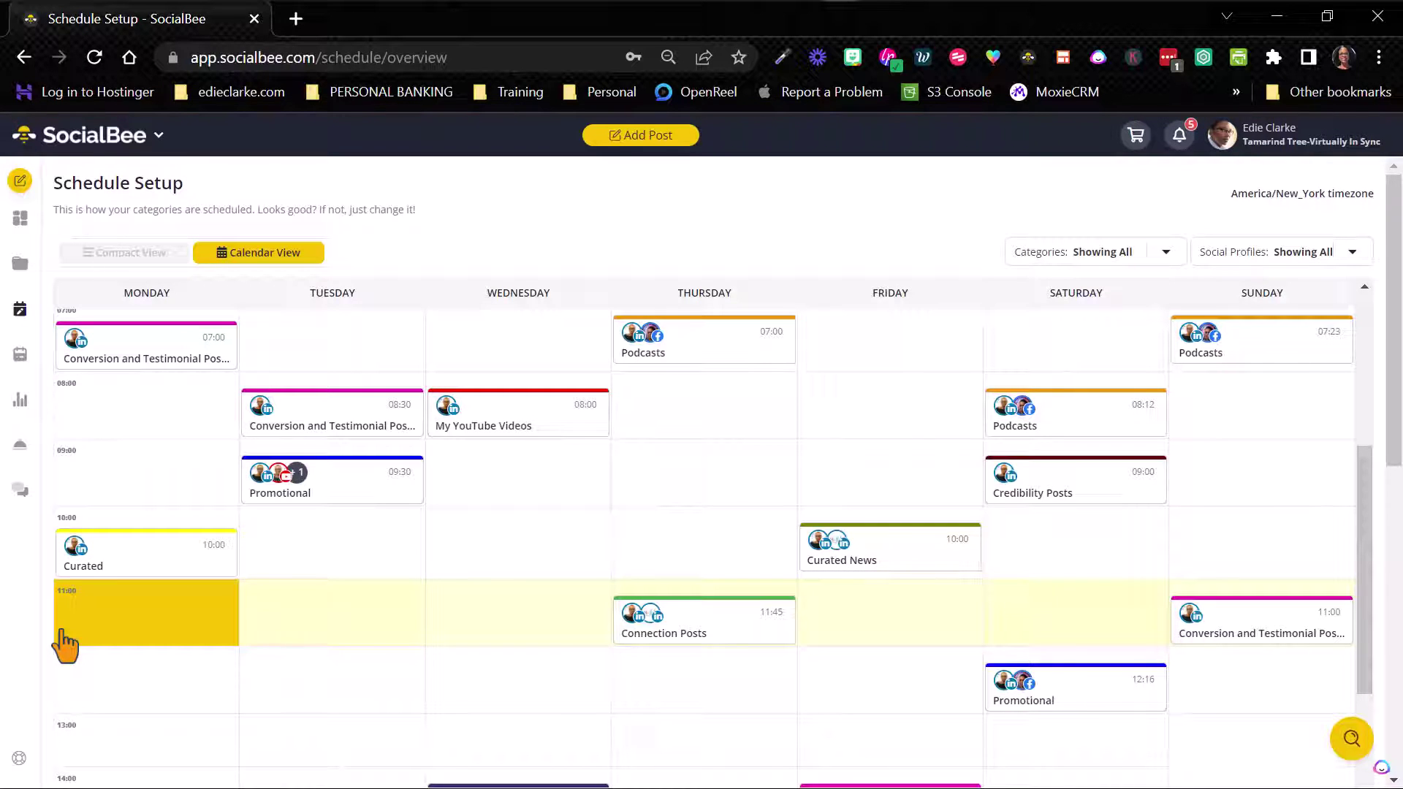
pyautogui.click(20, 358)
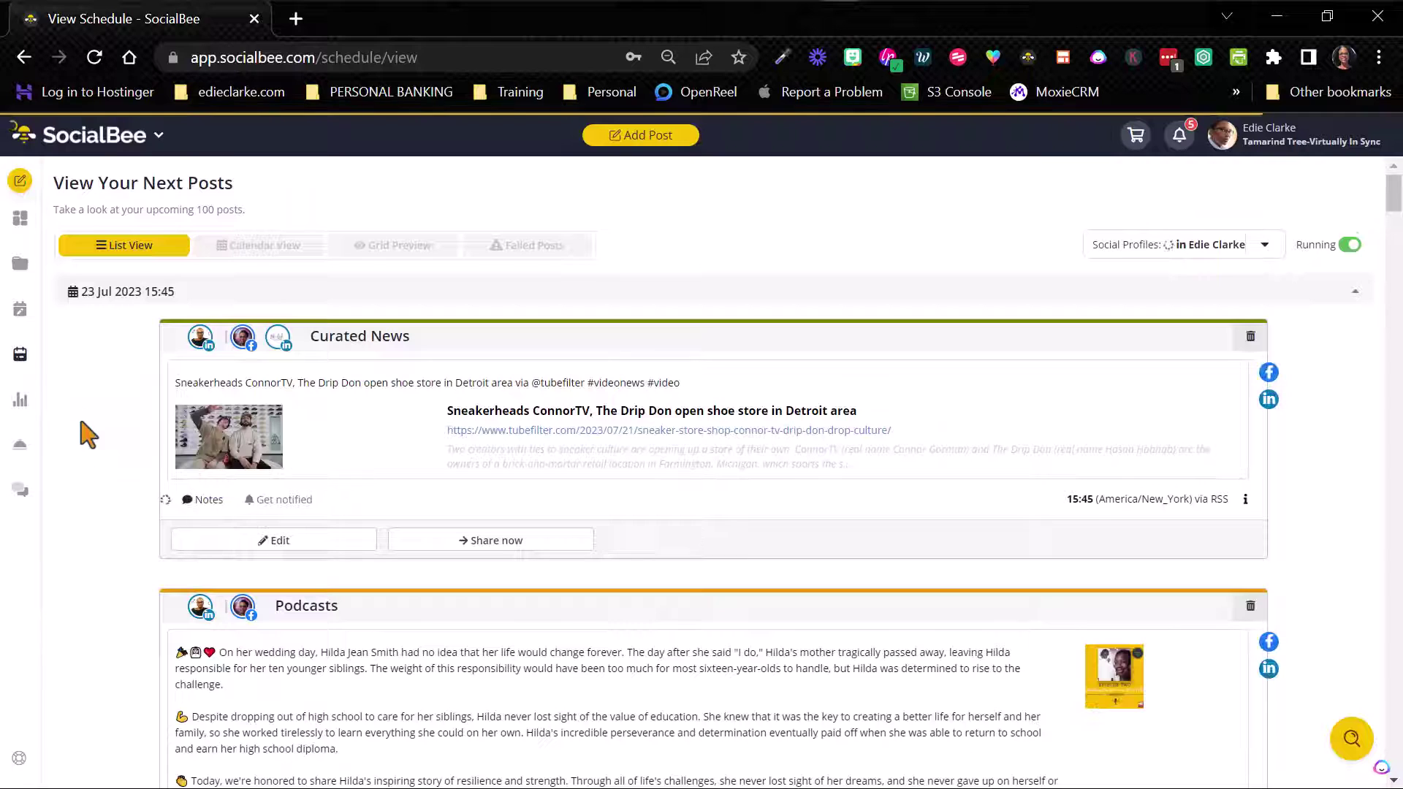
pyautogui.click(19, 409)
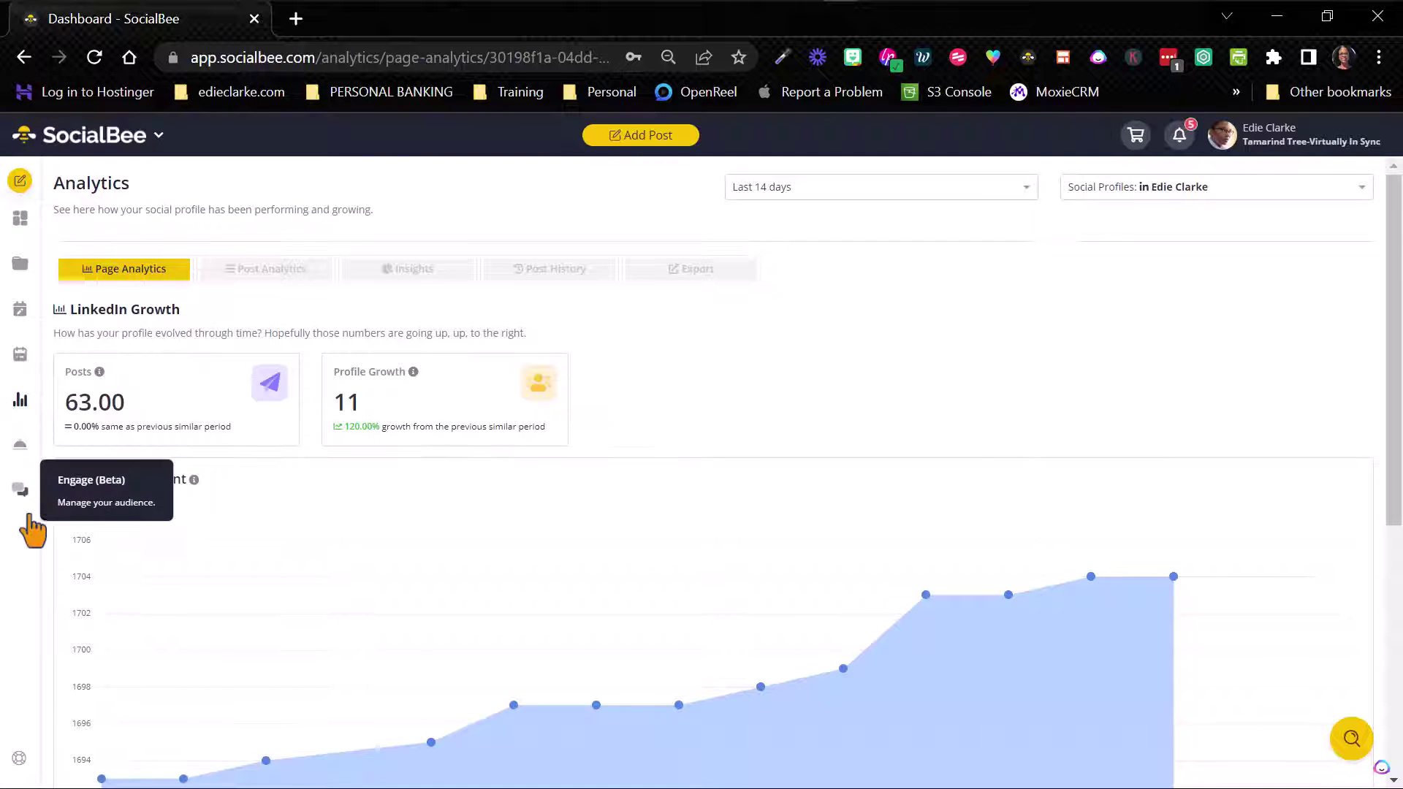
pyautogui.click(22, 495)
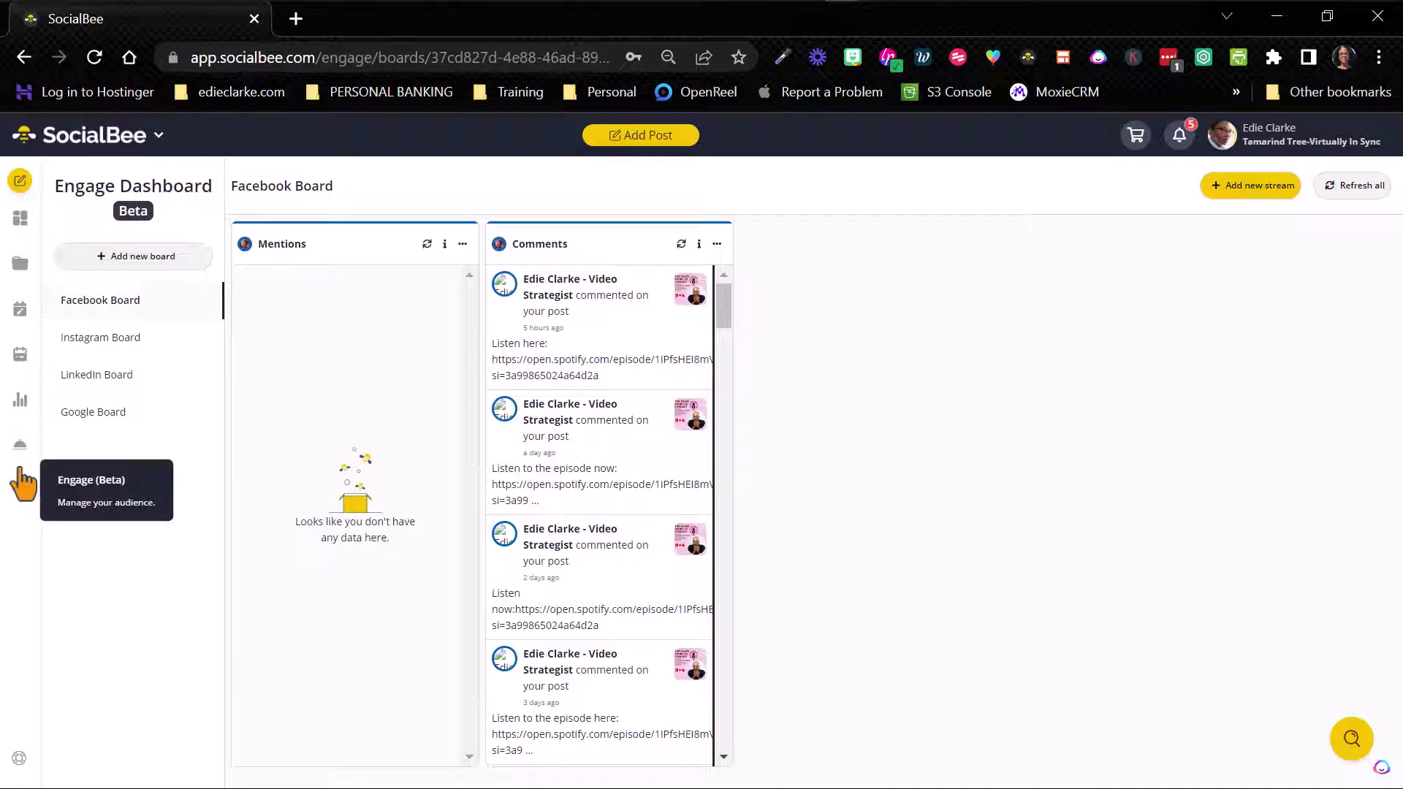
pyautogui.click(26, 232)
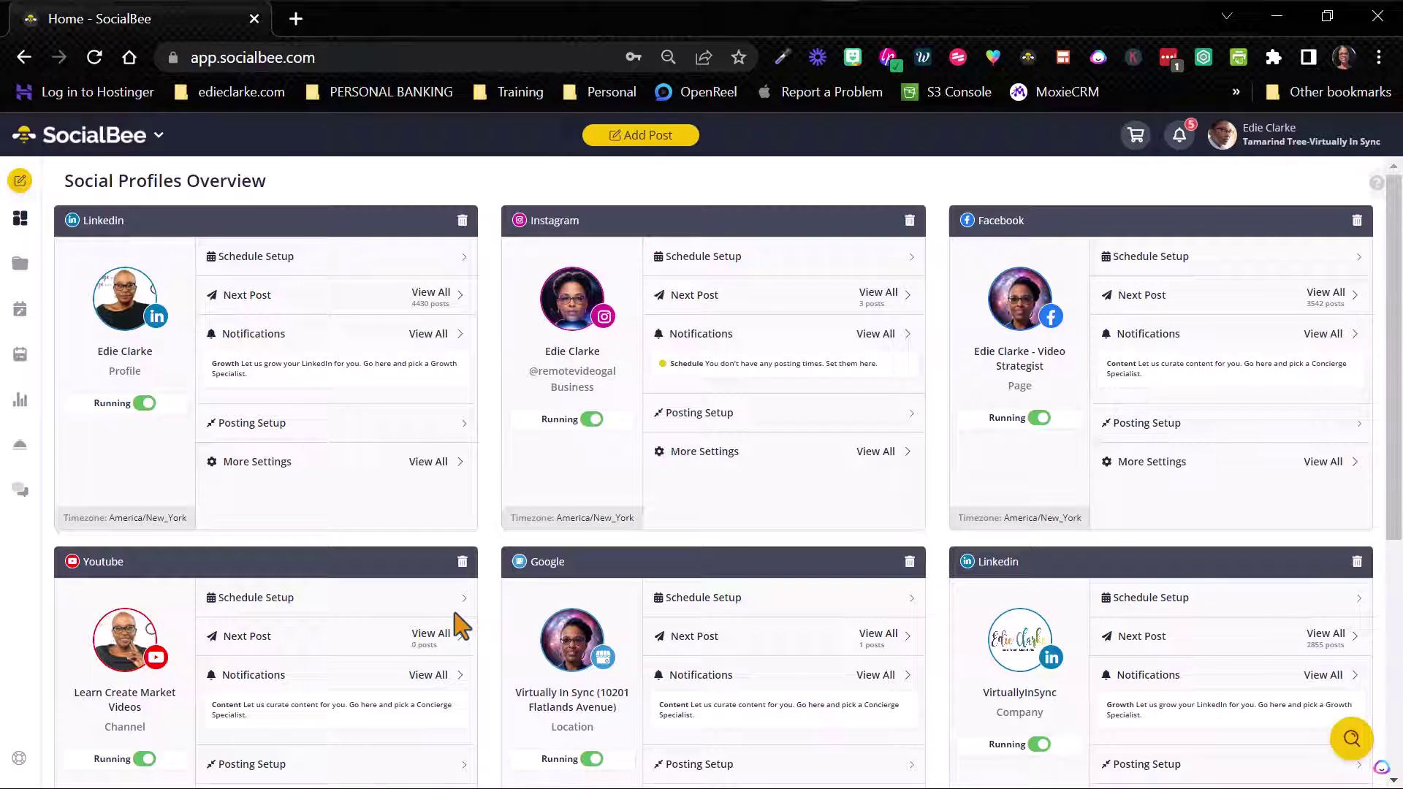
# Add a new post and launch the AI Post Generator through Generate captions.
pyautogui.click(640, 138)
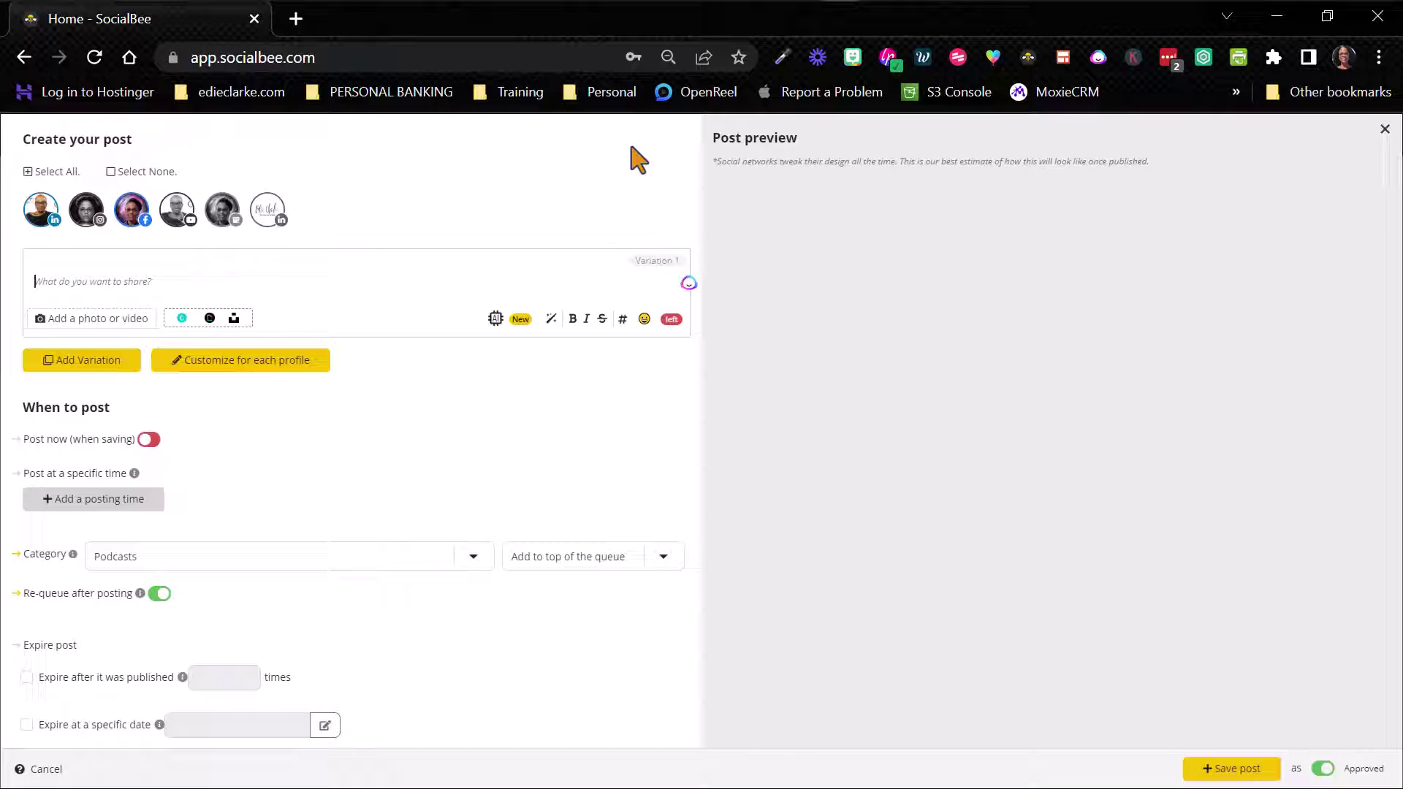
pyautogui.click(85, 294)
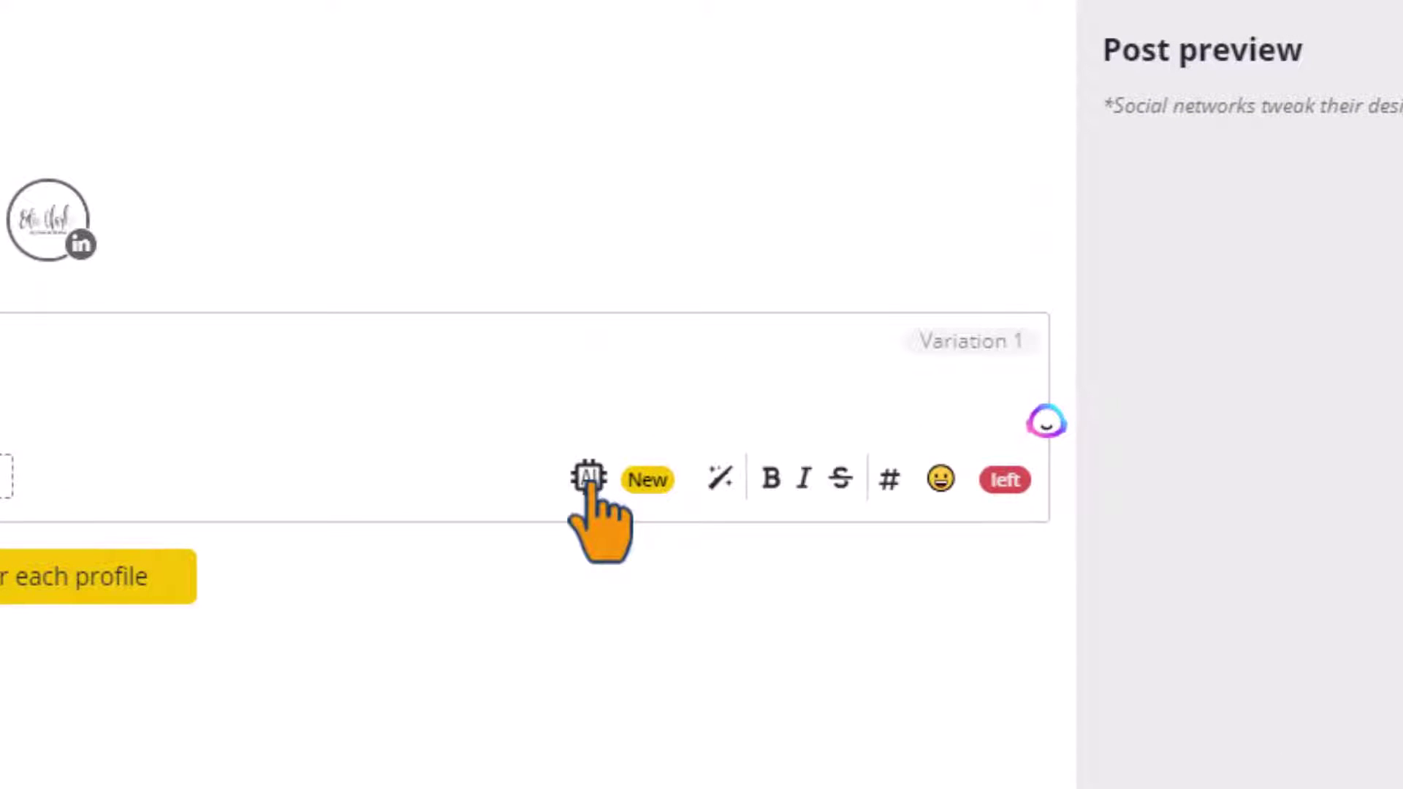
pyautogui.click(589, 479)
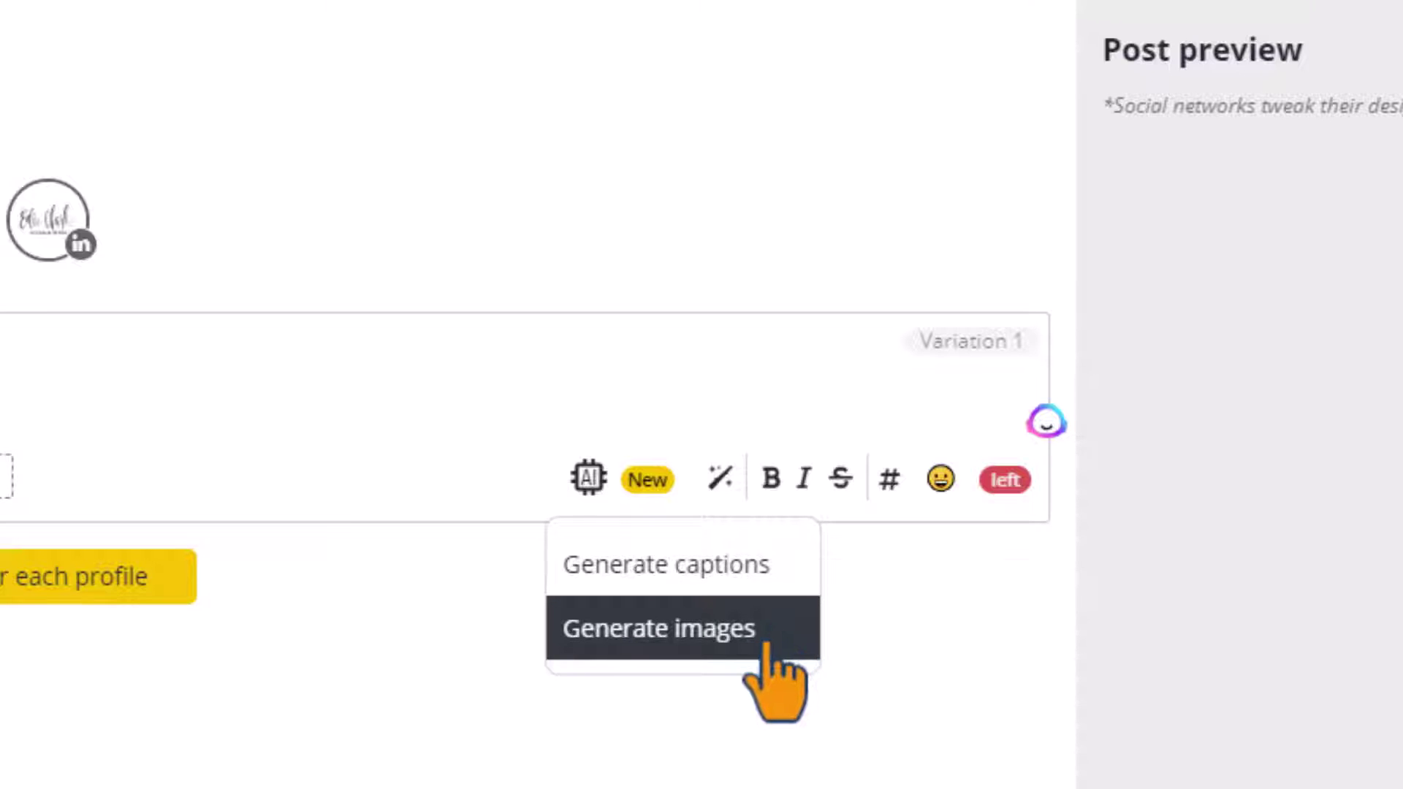
pyautogui.click(738, 577)
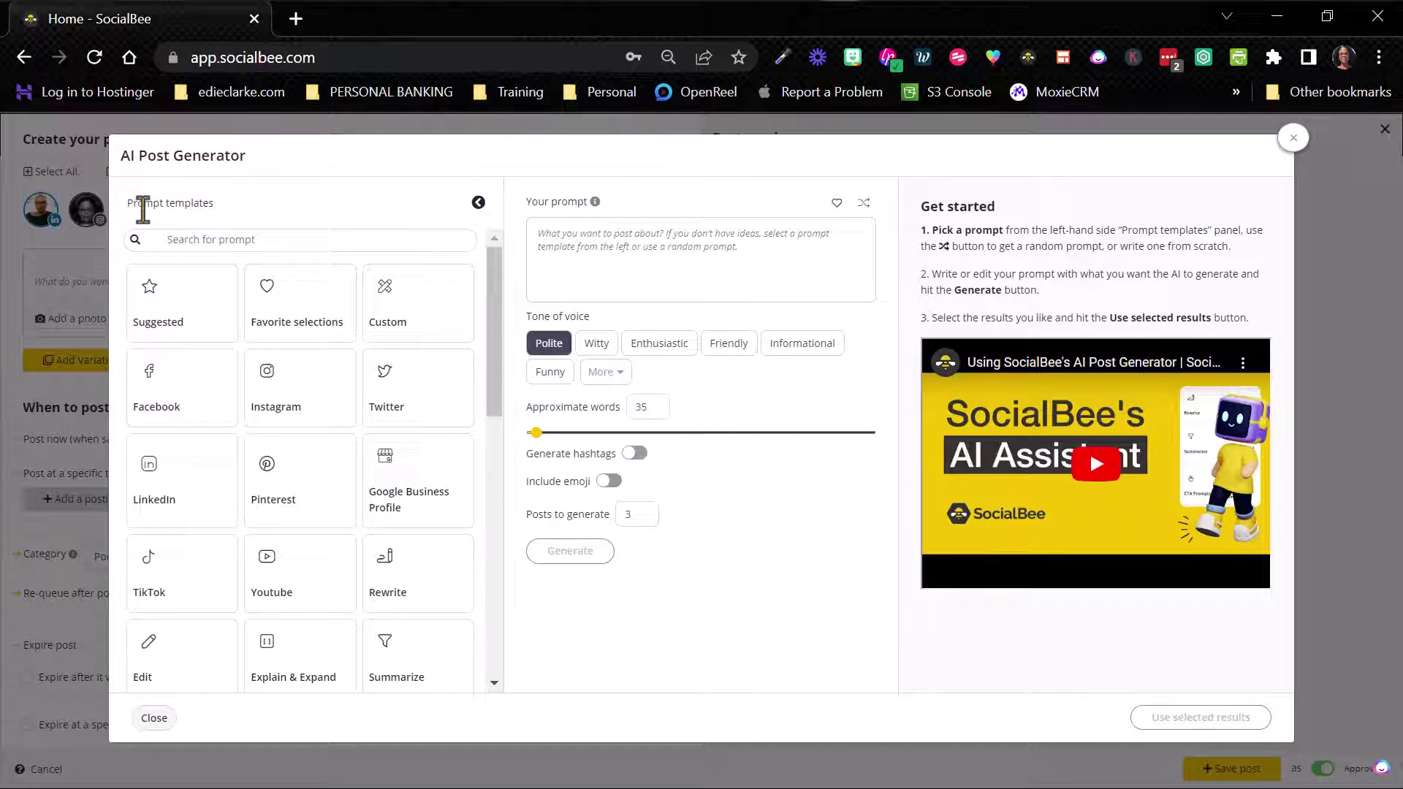
# Browse the Prompt templates list and show the Promotional templates.
pyautogui.scroll(-10, 362, 409)
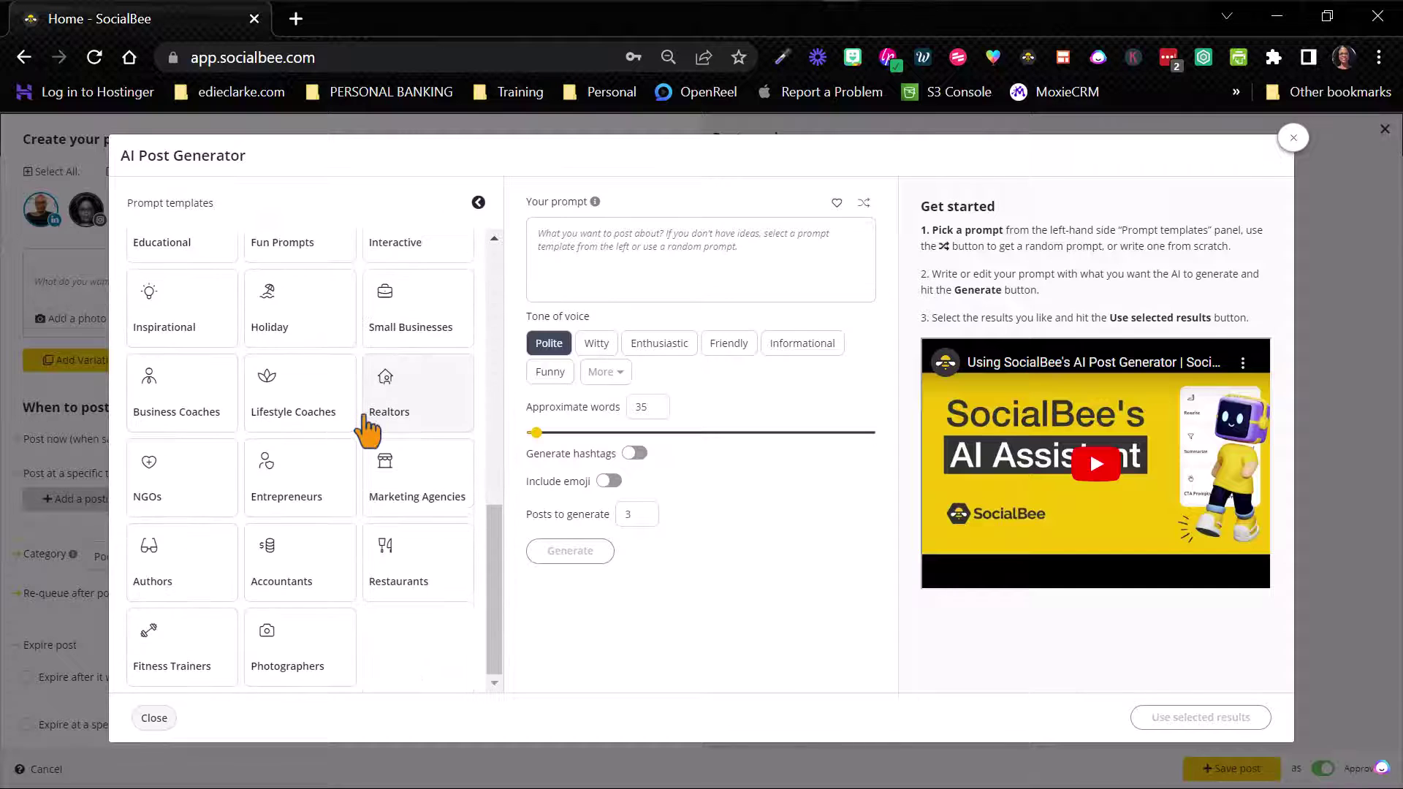
pyautogui.scroll(10, 371, 436)
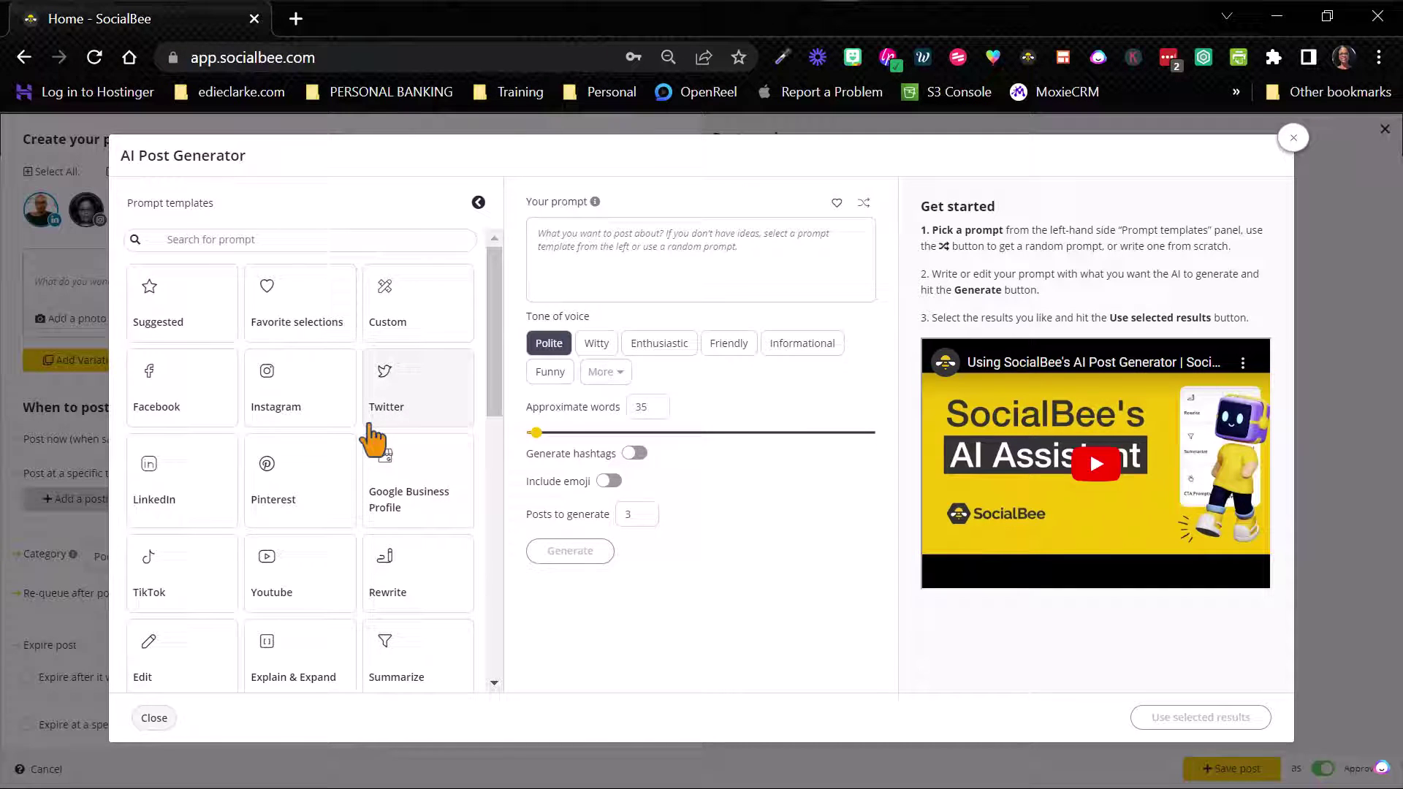
pyautogui.scroll(-10, 372, 438)
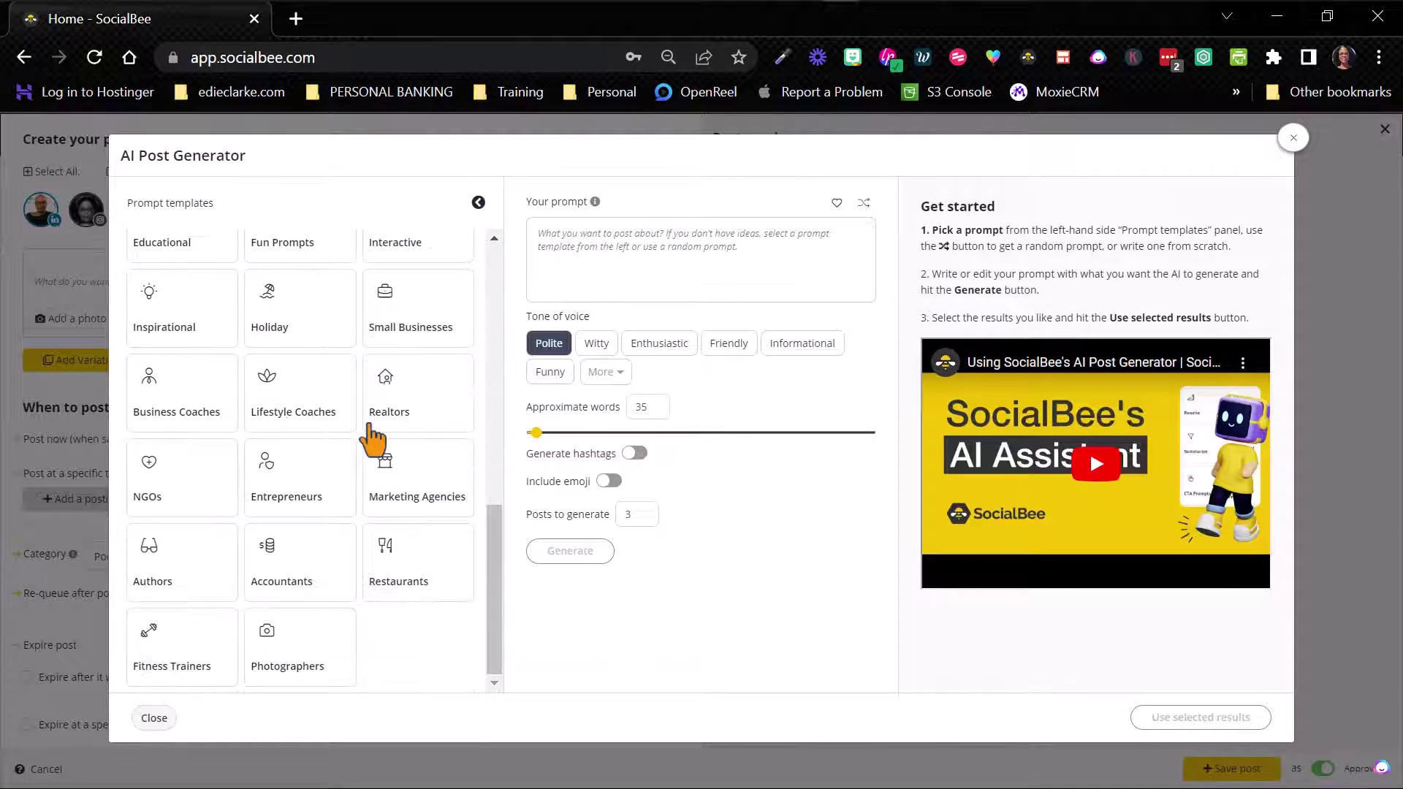
pyautogui.scroll(10, 315, 413)
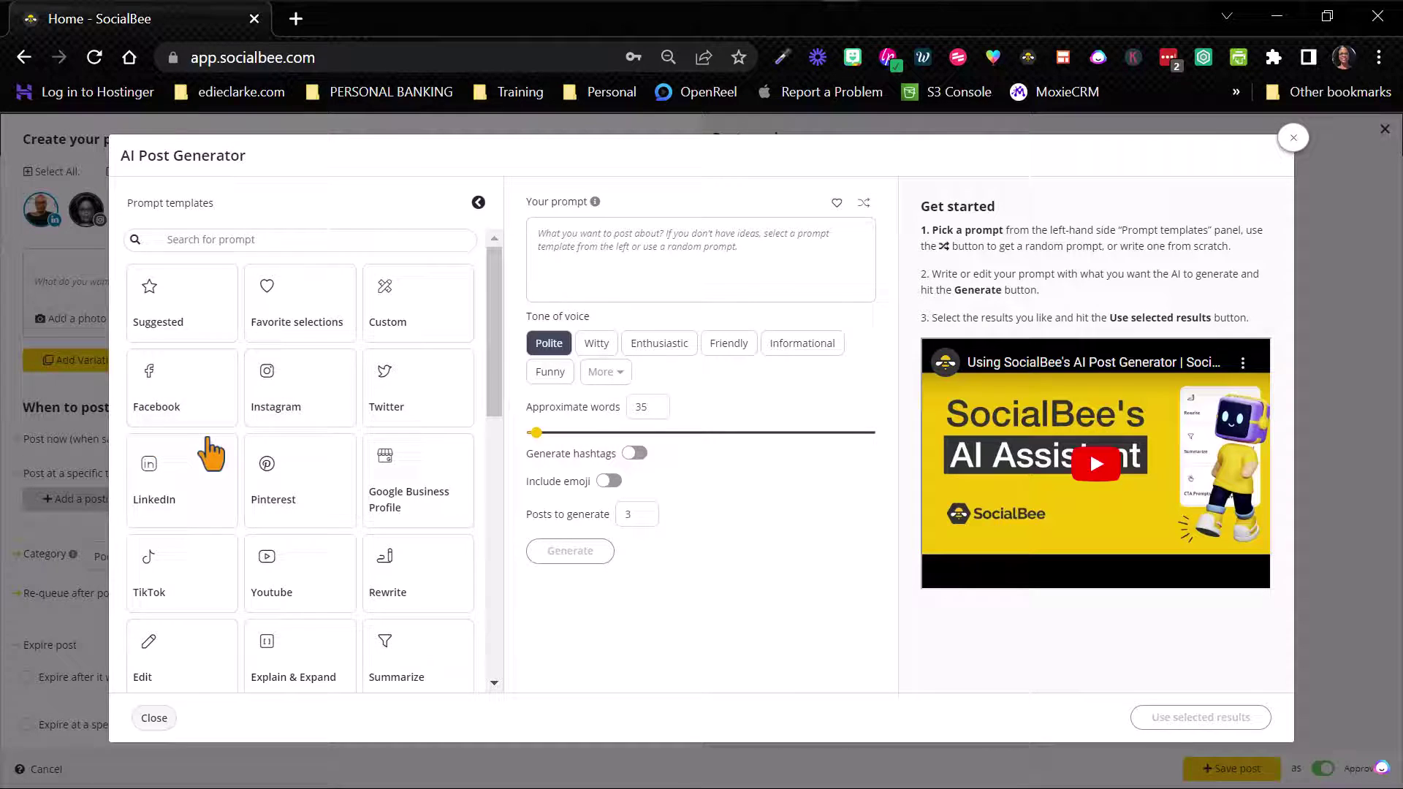
pyautogui.scroll(-7, 207, 451)
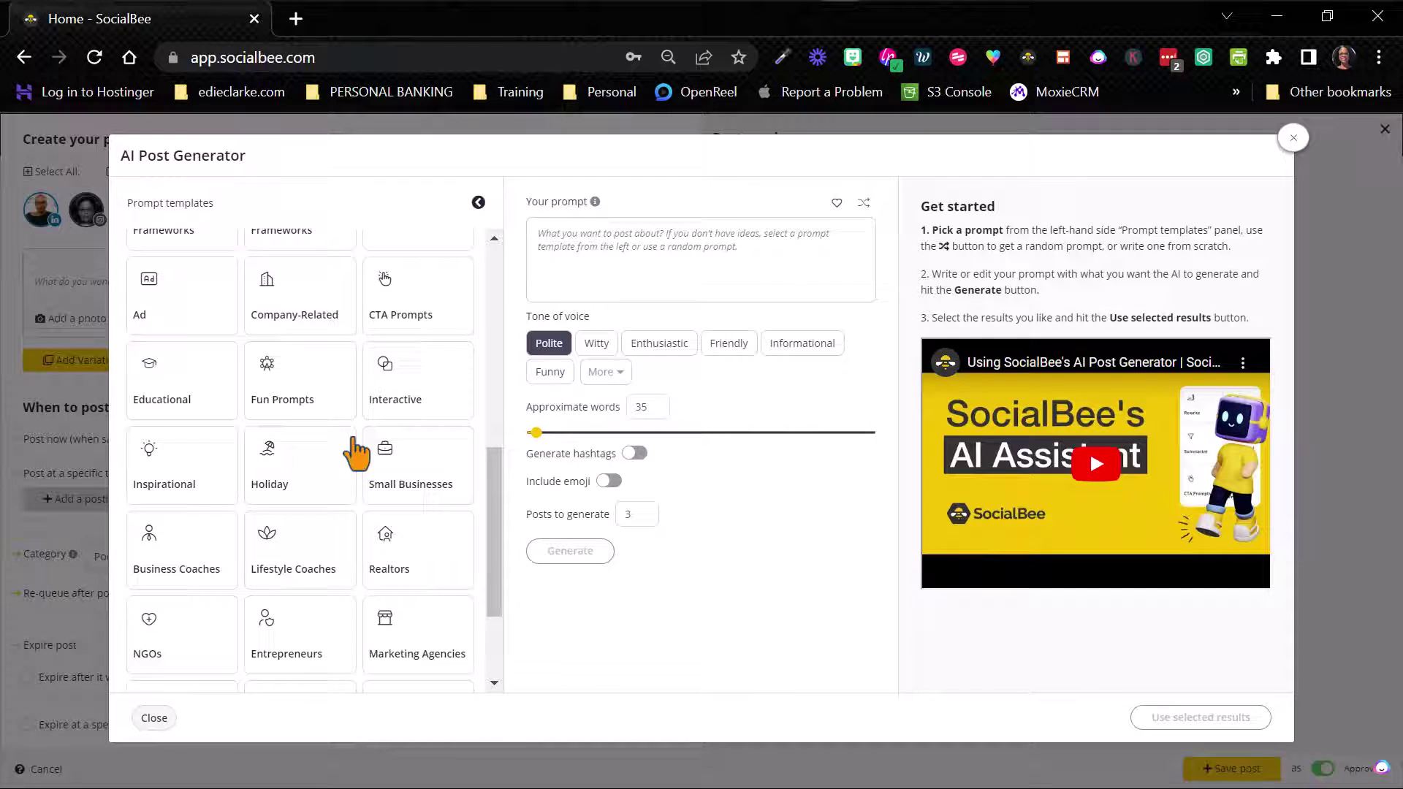
pyautogui.scroll(3, 357, 453)
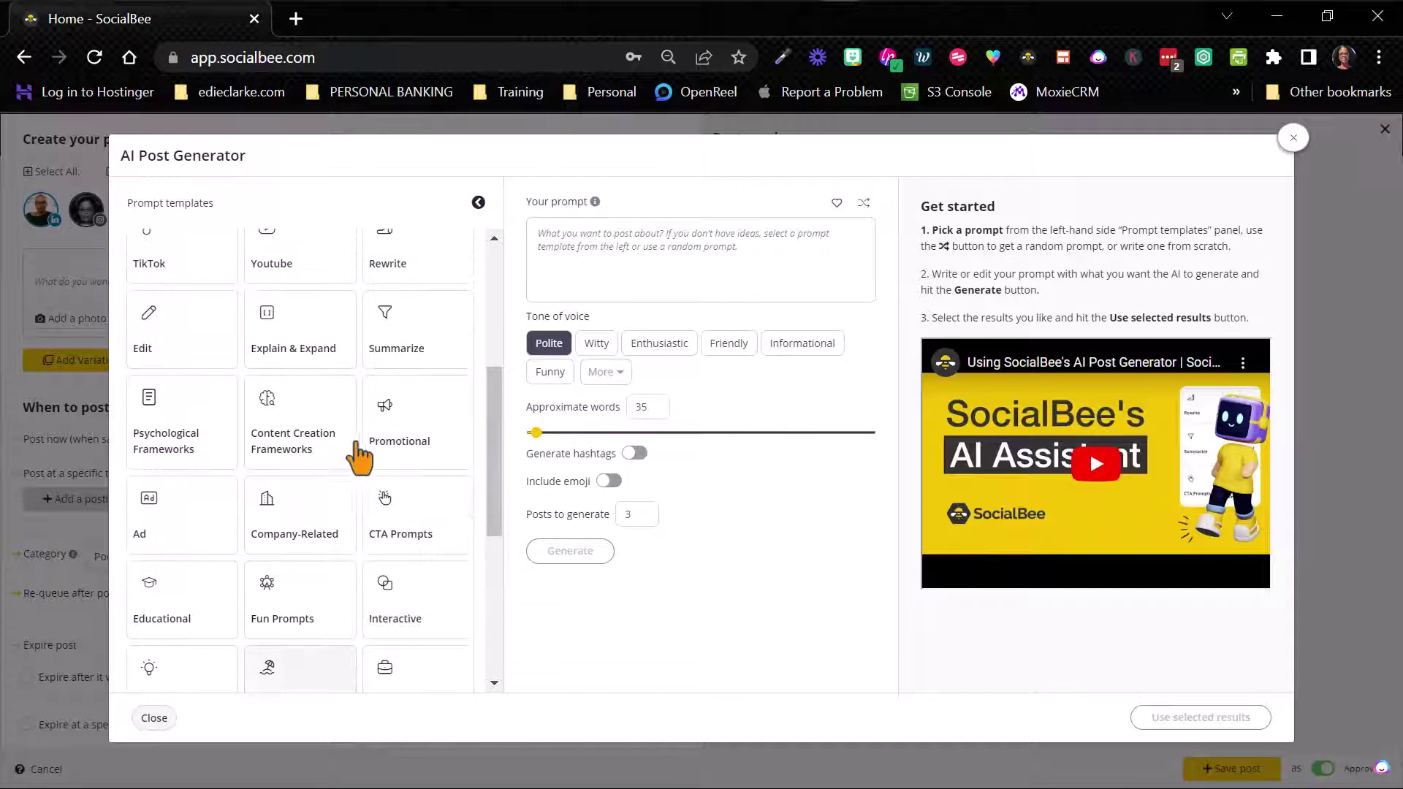
pyautogui.click(427, 438)
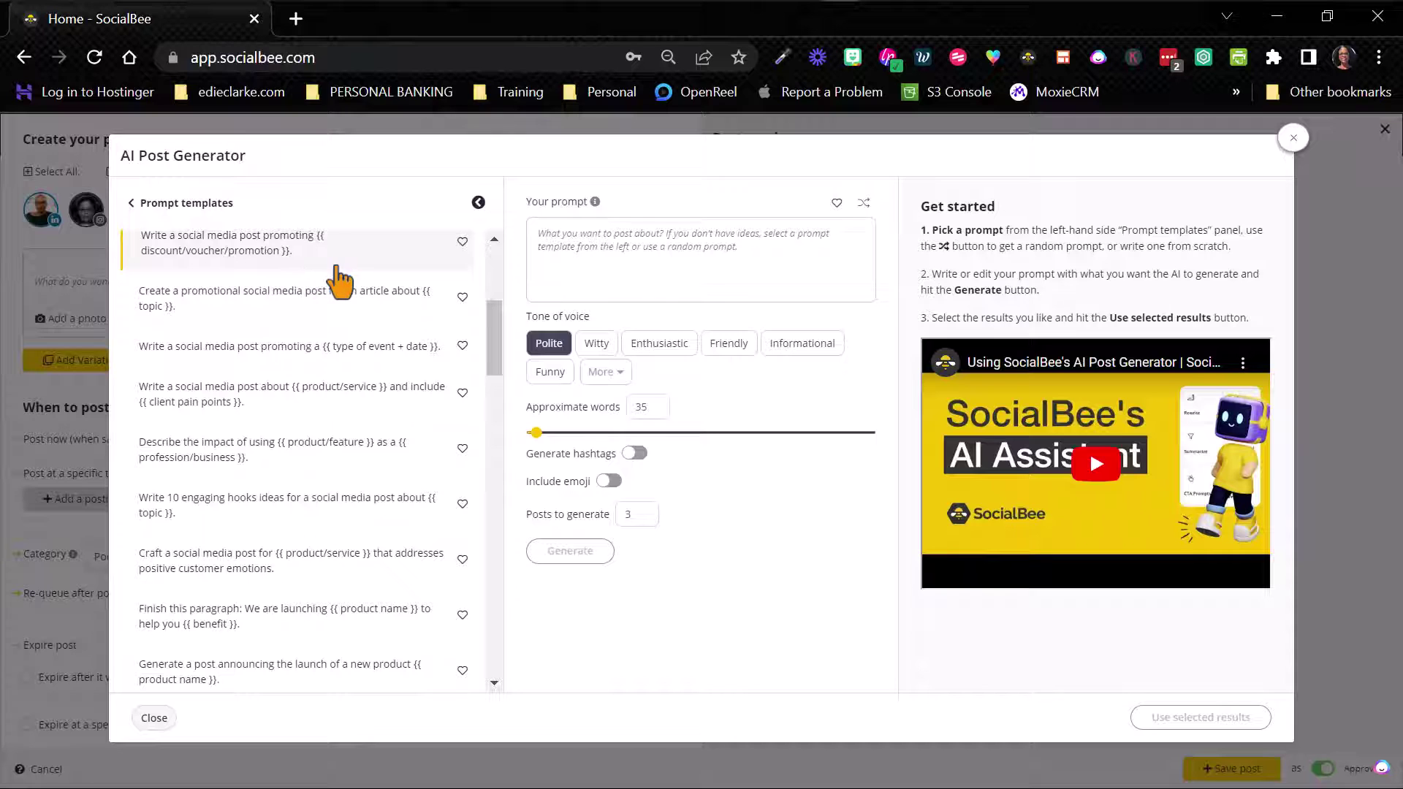
pyautogui.scroll(5, 336, 292)
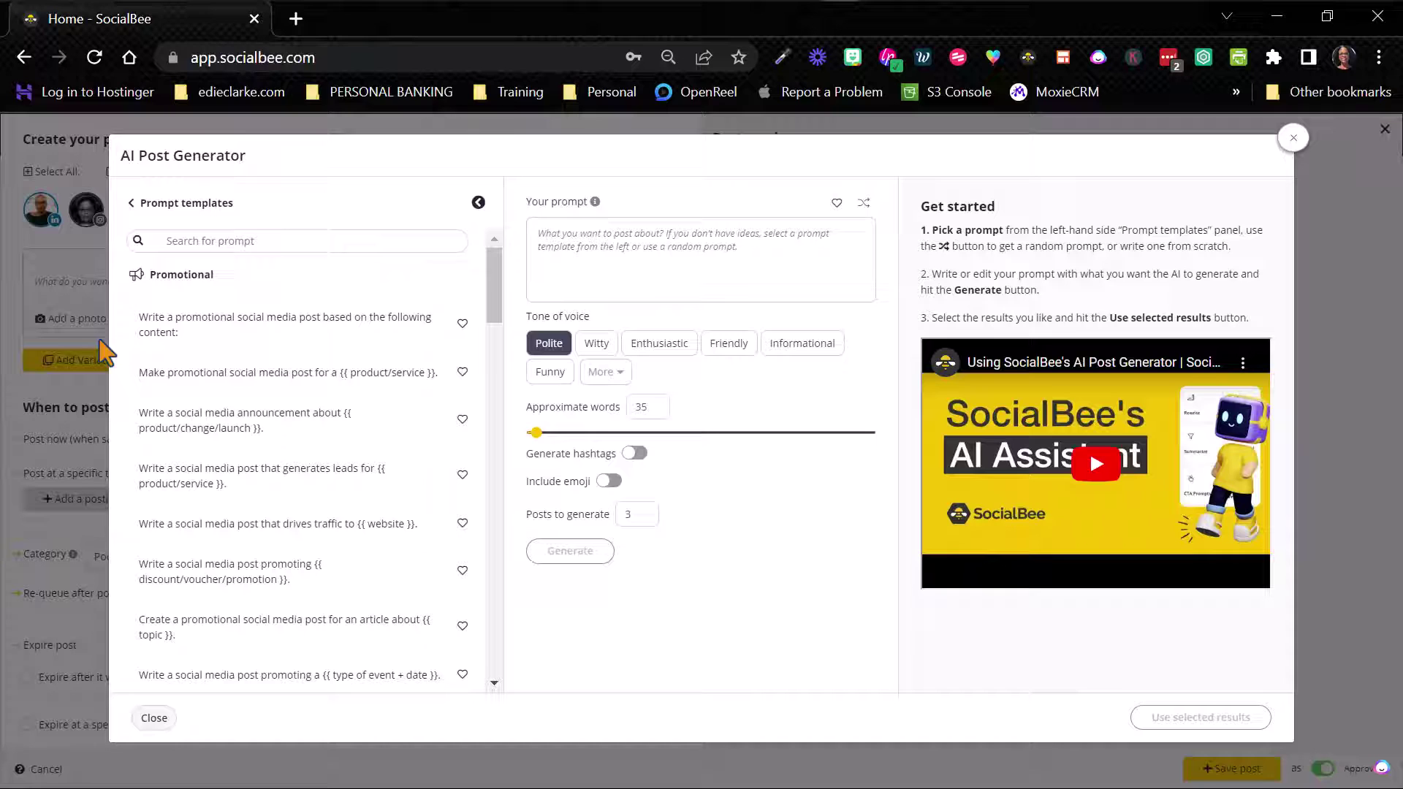
# Fill the prompt from the first Promotional template about a new video on SocialBee's AI Post Generator.
pyautogui.click(179, 336)
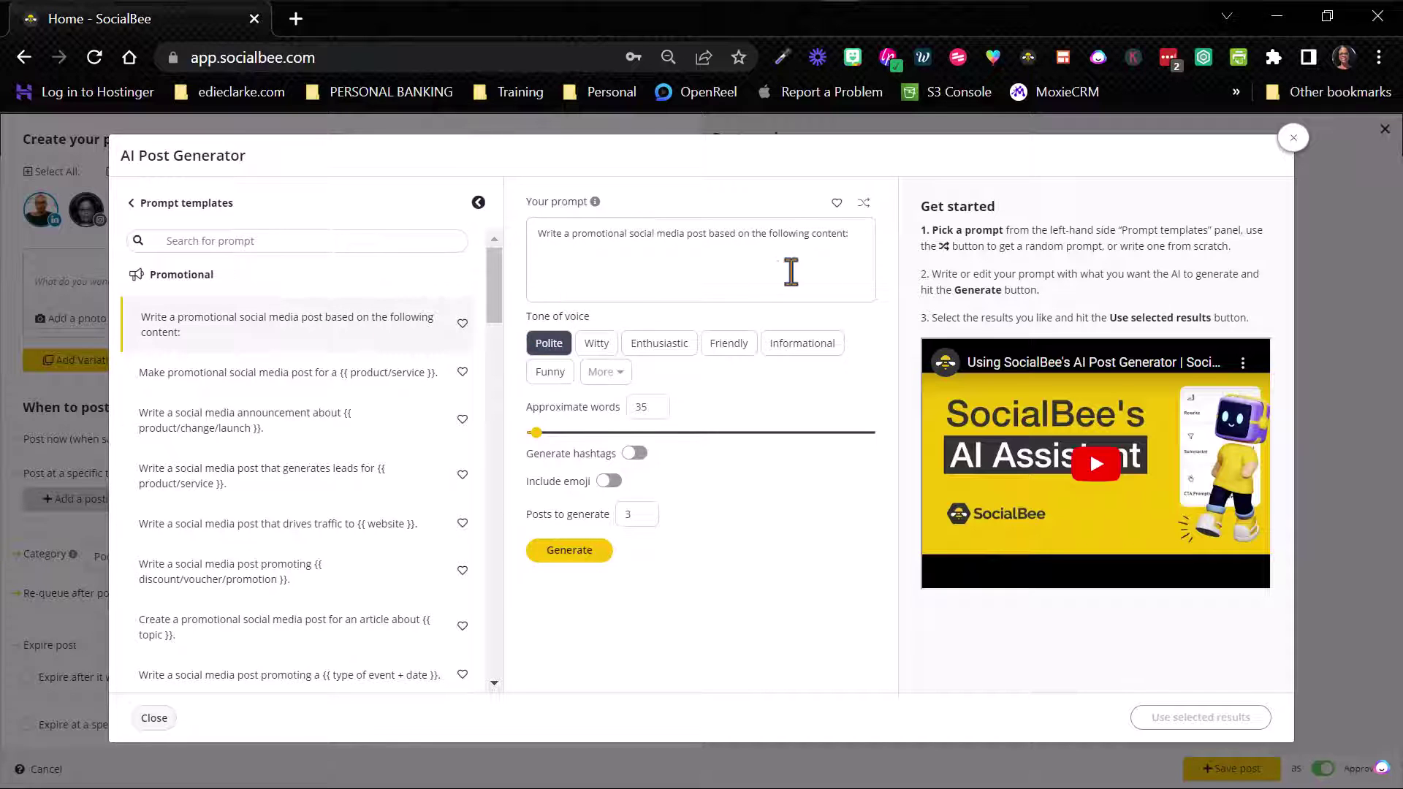
pyautogui.click(853, 238)
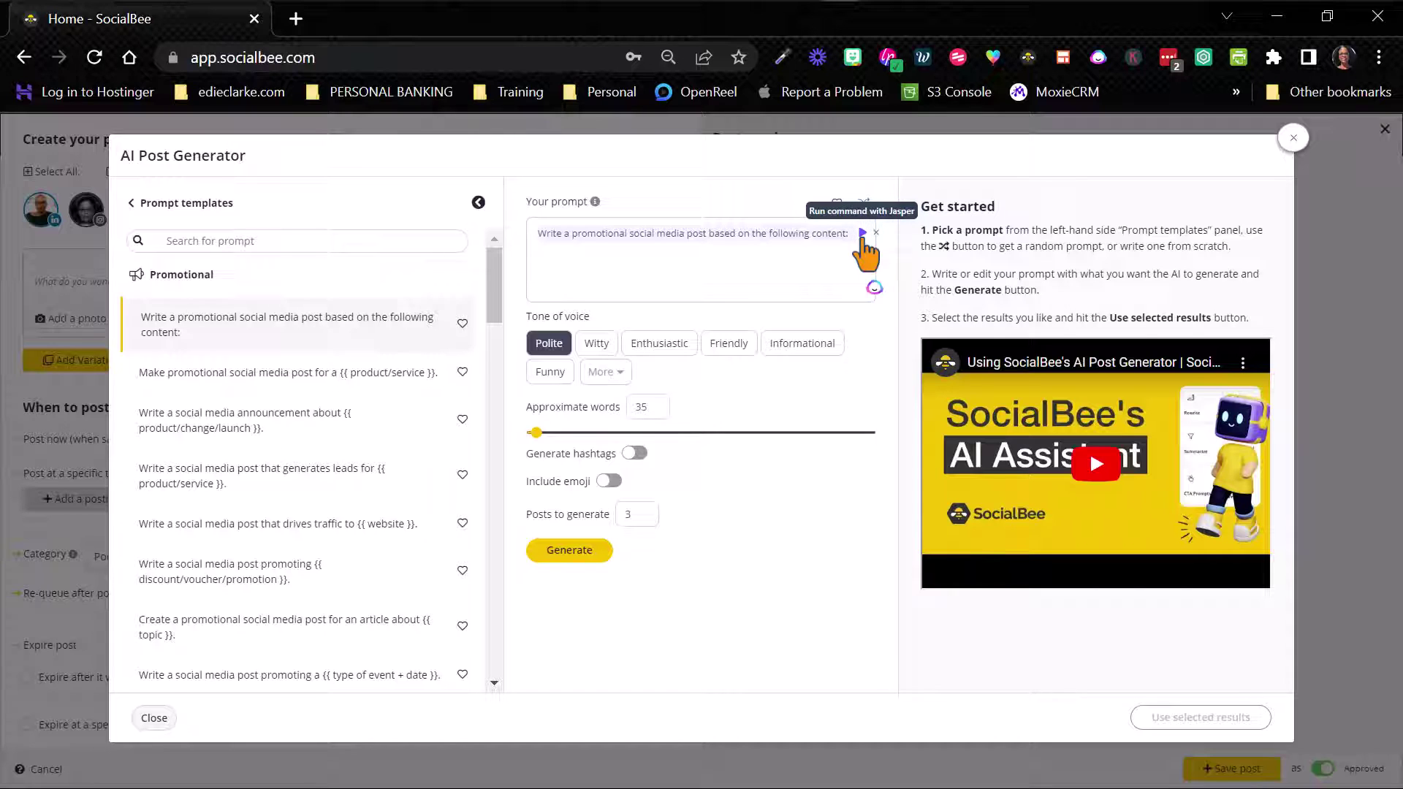
pyautogui.write('a new video a')
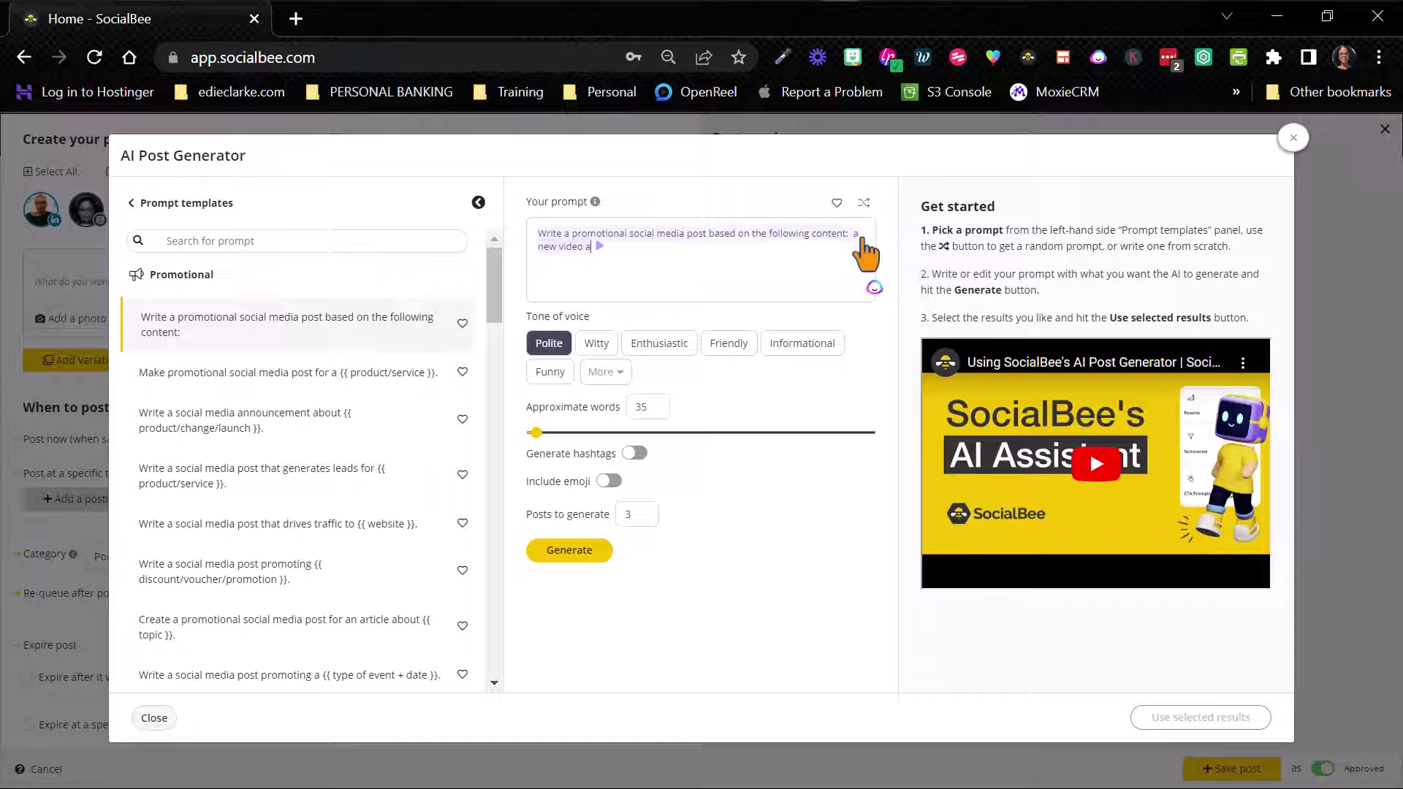
pyautogui.write("bout SocialBee's AI Pos")
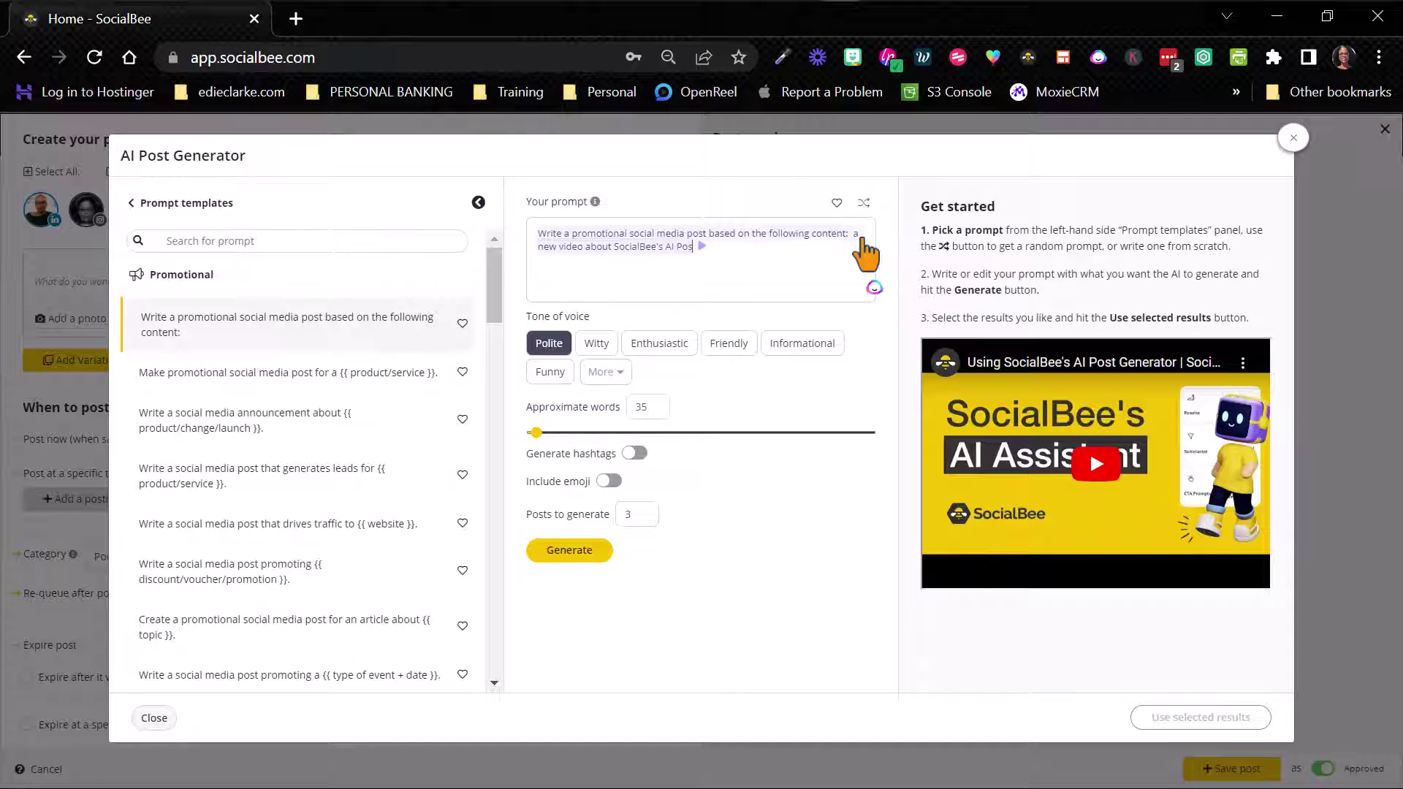
pyautogui.write('t Ge')
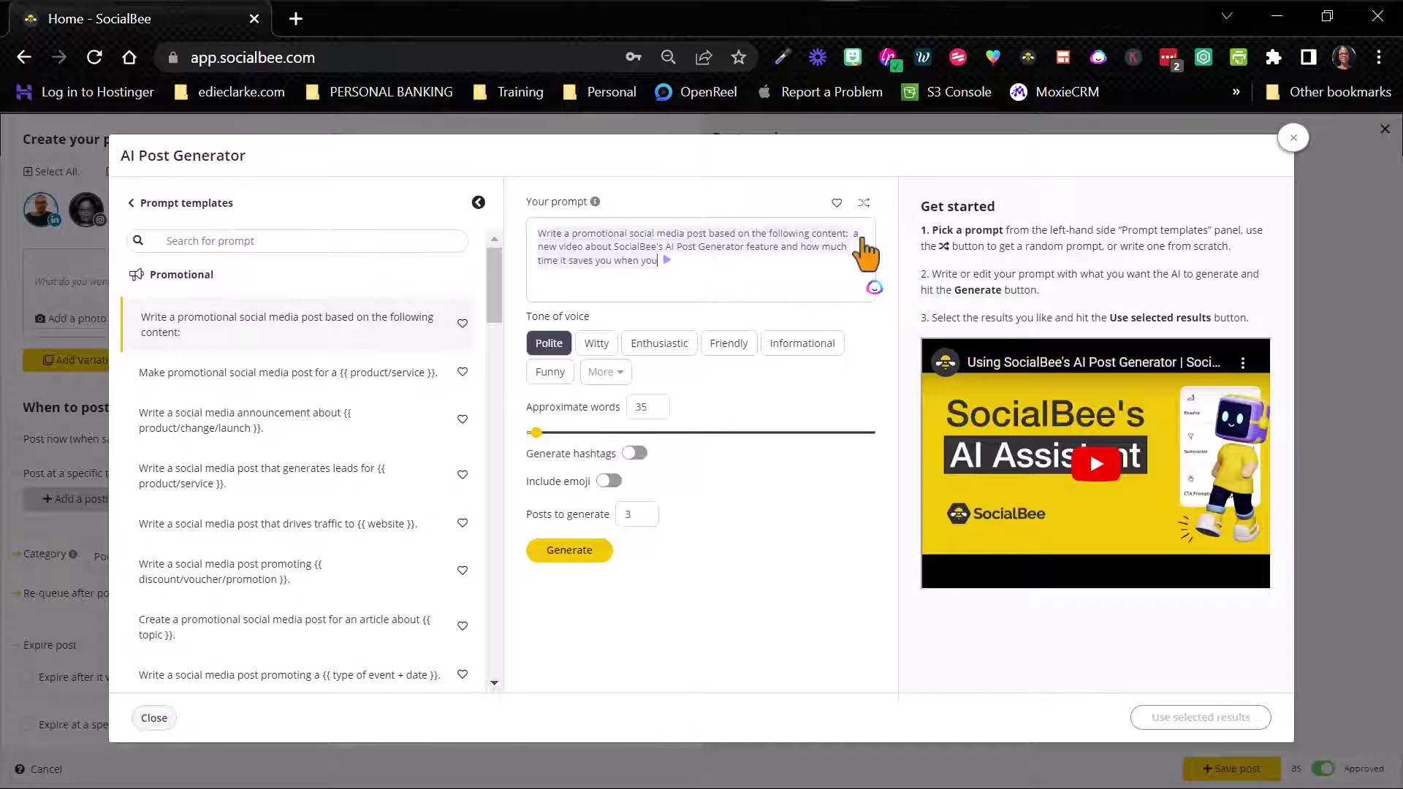
pyautogui.write('ed to create your social media posts')
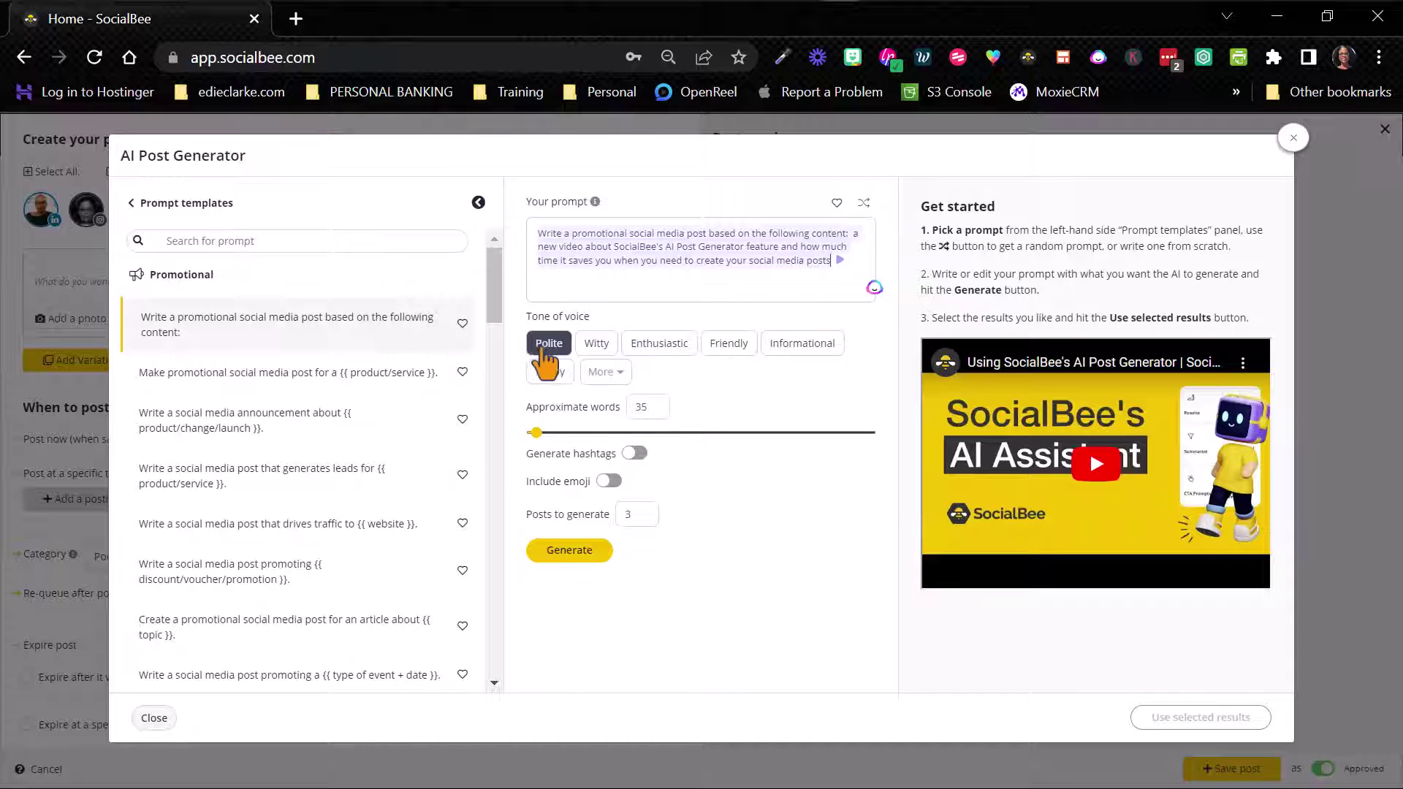
# Set the tone of voice to Conversational from the additional tones list.
pyautogui.click(612, 348)
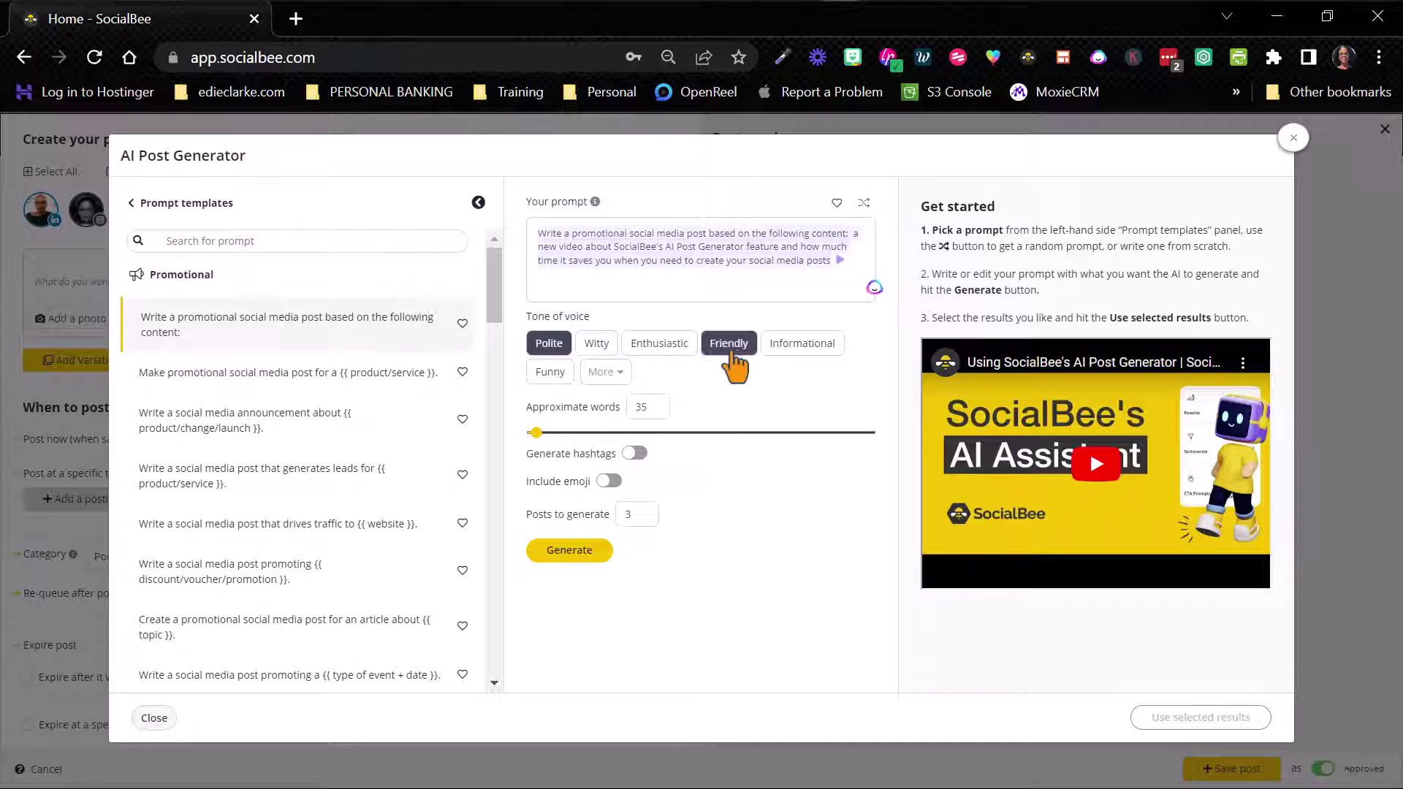
pyautogui.click(622, 374)
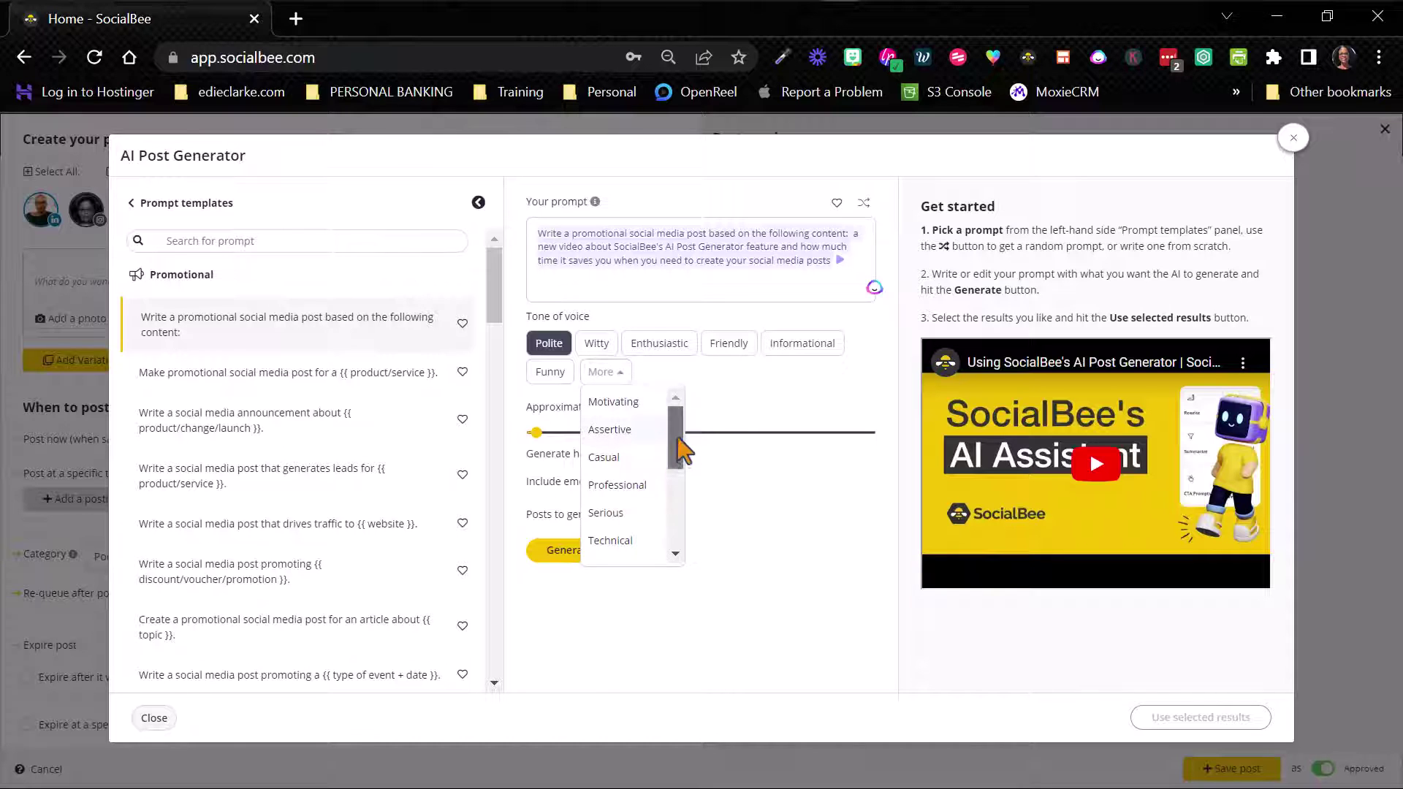
pyautogui.moveTo(675, 447); pyautogui.dragTo(681, 504)
pyautogui.click(625, 495)
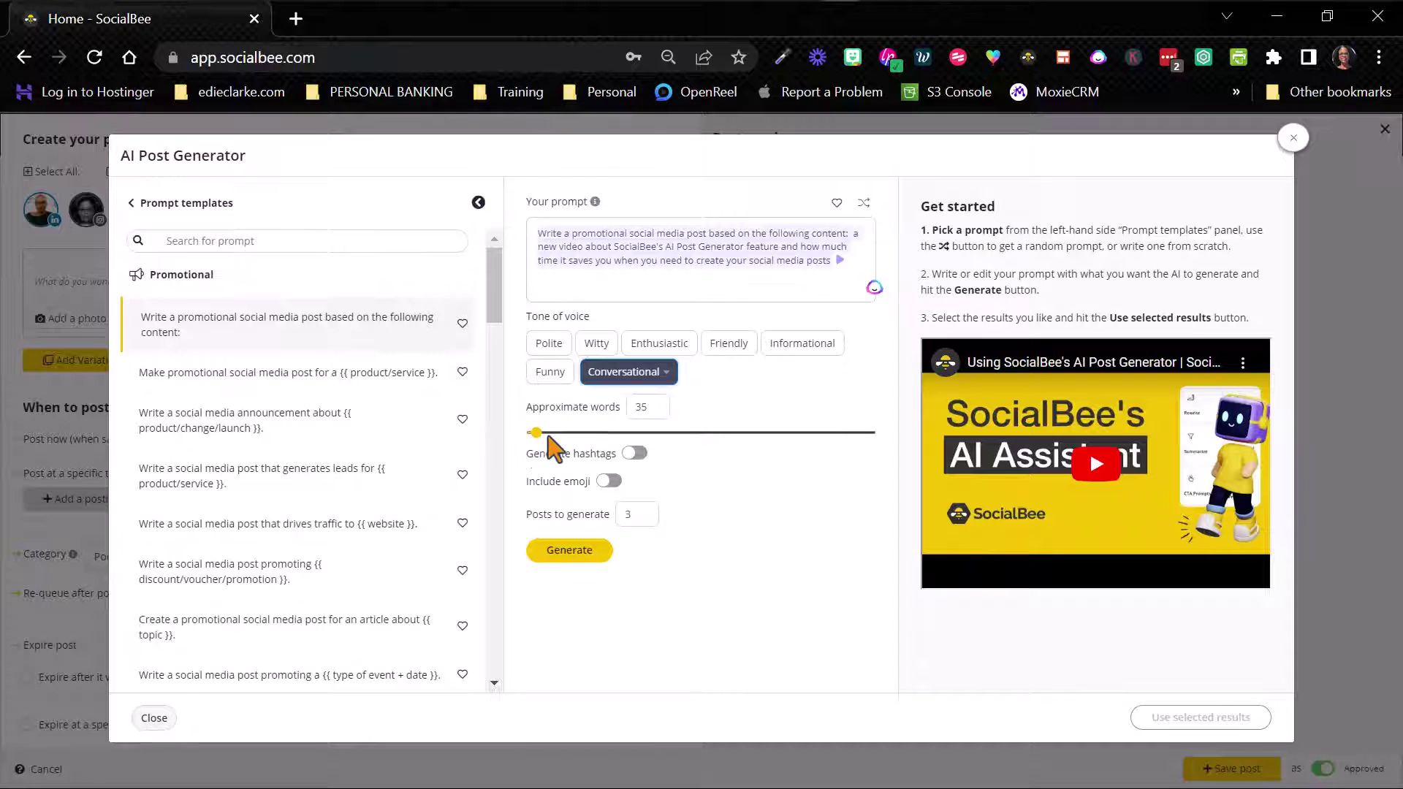
# Set approximate words to 70 and turn on hashtag generation.
pyautogui.moveTo(545, 437); pyautogui.dragTo(540, 435)
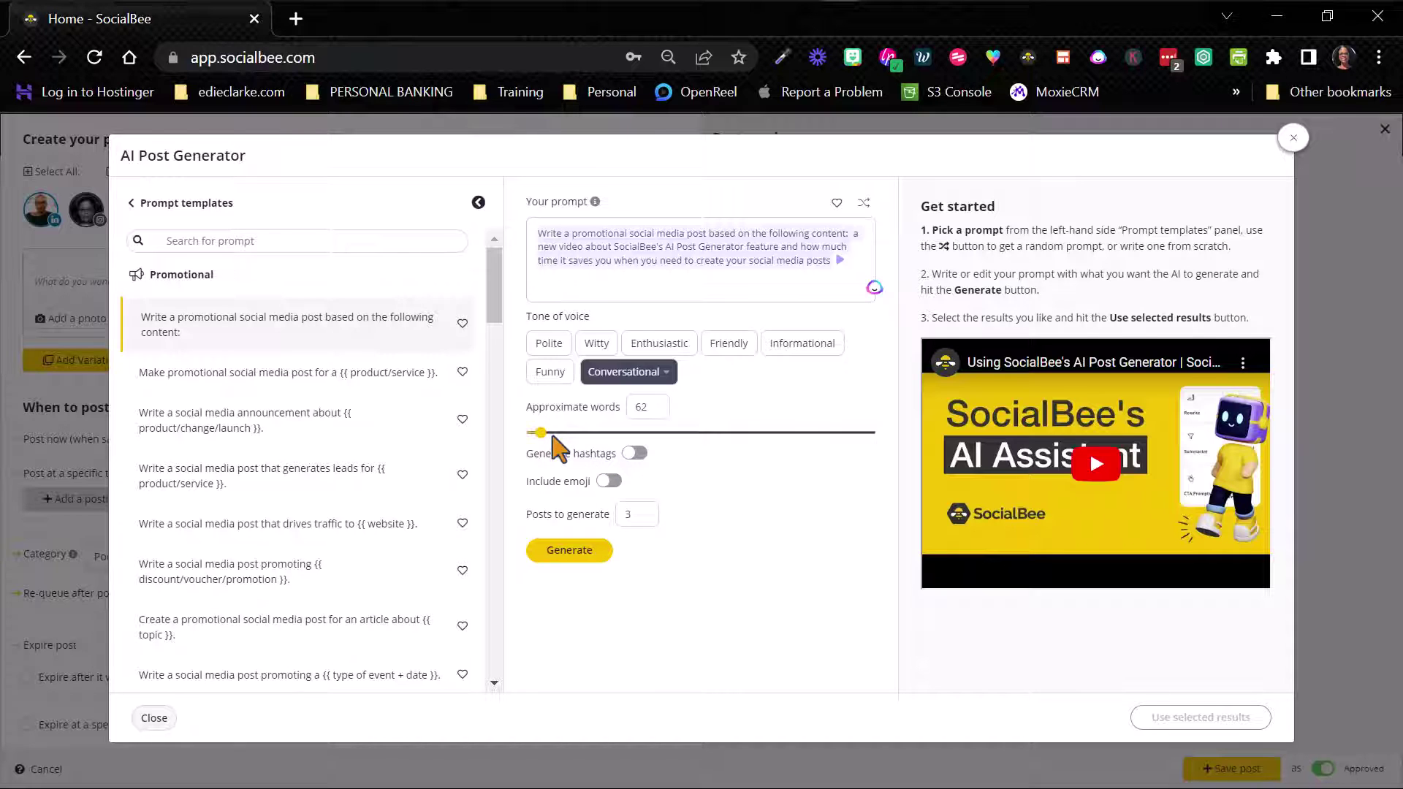
pyautogui.moveTo(553, 437)
pyautogui.mouseDown()
pyautogui.moveTo(889, 450)
pyautogui.moveTo(553, 447)
pyautogui.mouseUp()
pyautogui.moveTo(548, 441); pyautogui.dragTo(542, 440)
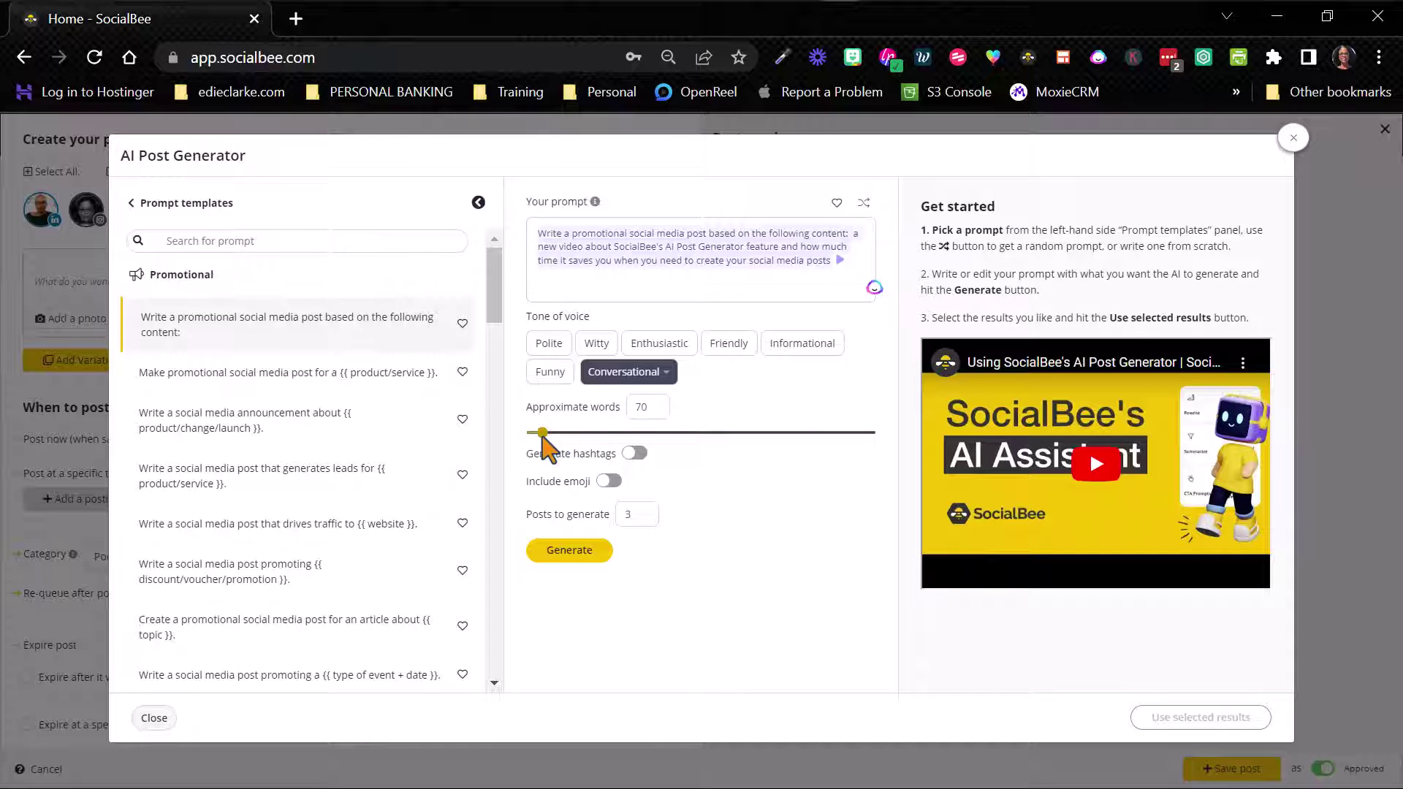
pyautogui.click(633, 455)
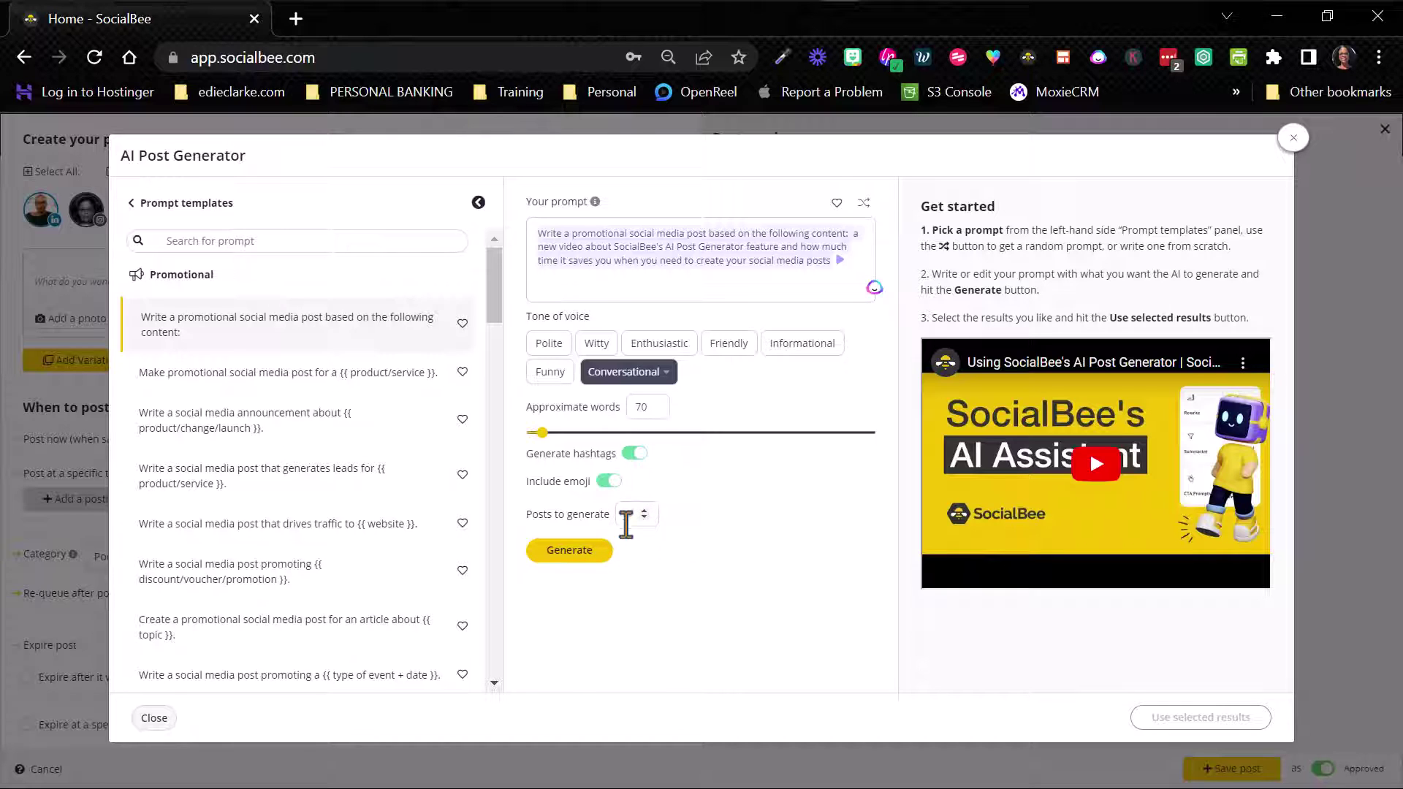
# Generate the AI post suggestions and review the results.
pyautogui.click(567, 553)
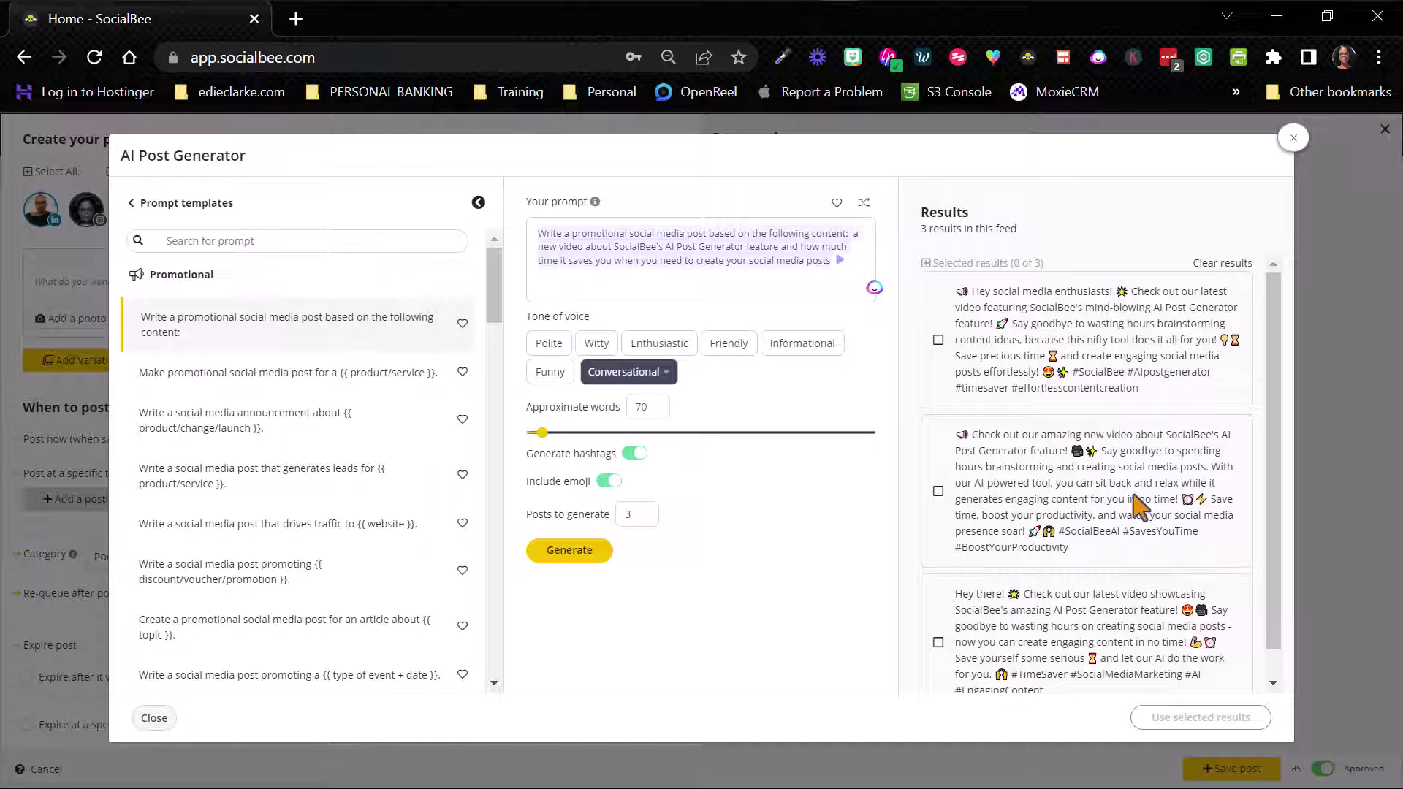
pyautogui.scroll(-1, 1137, 504)
pyautogui.scroll(1, 1125, 497)
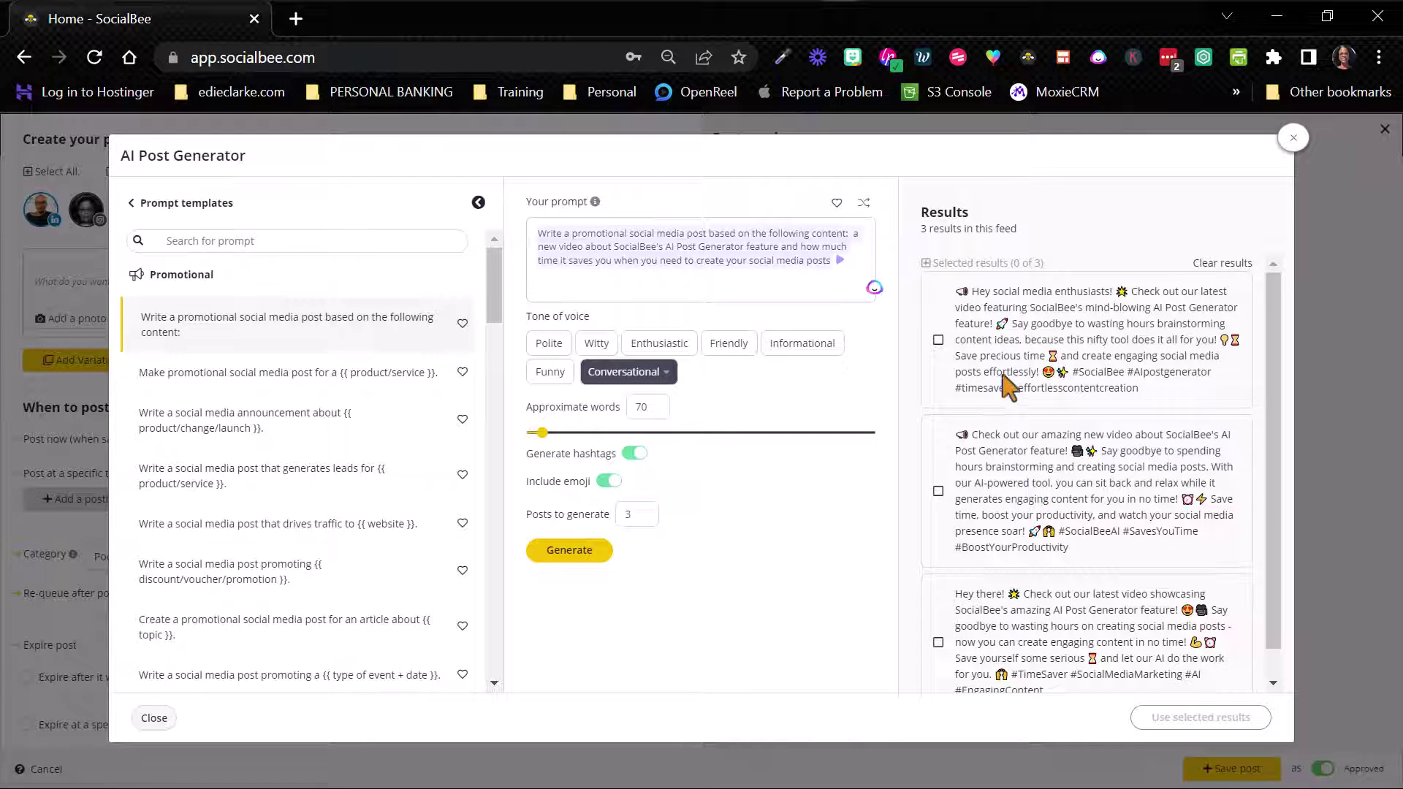
# Select all three generated captions in the Results list.
pyautogui.click(938, 340)
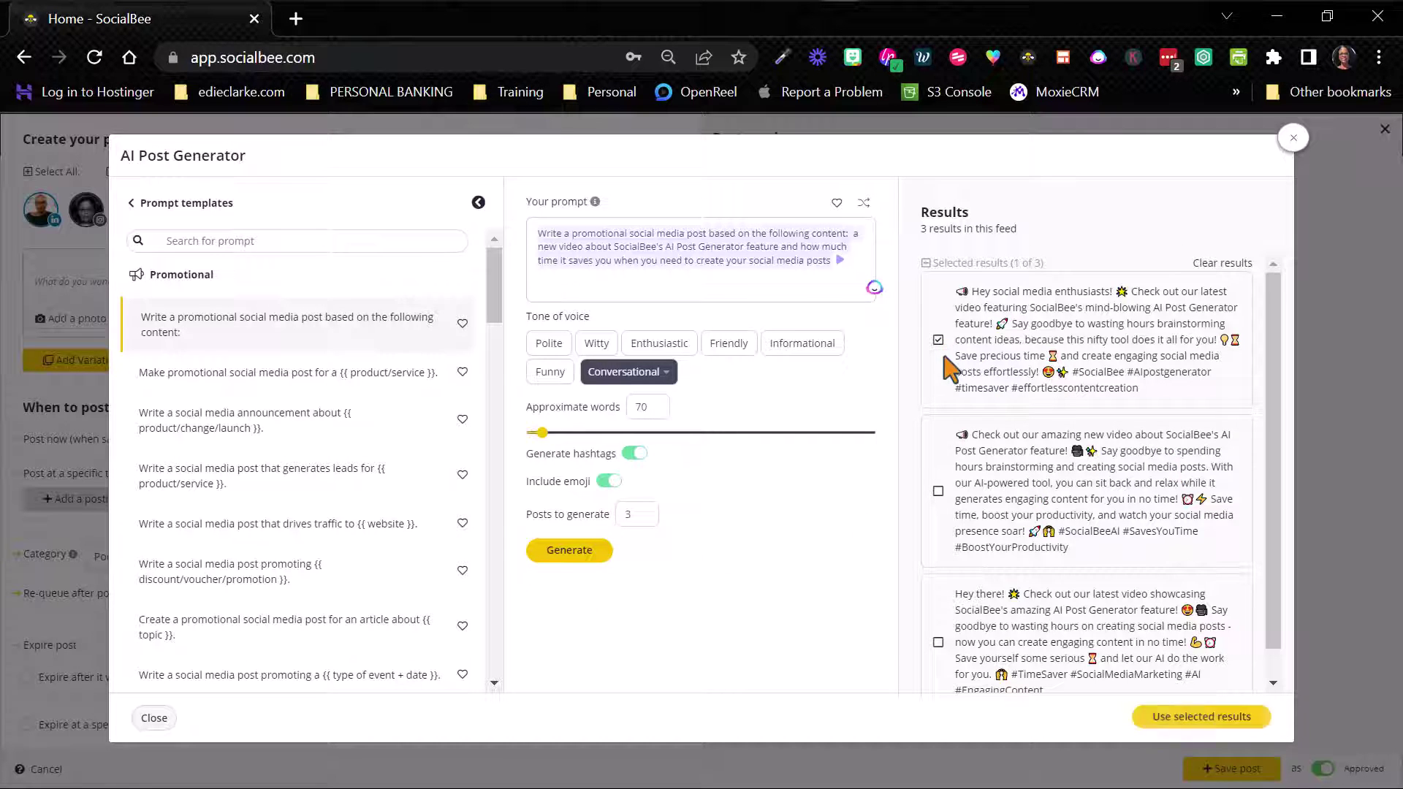
pyautogui.click(938, 491)
pyautogui.click(938, 642)
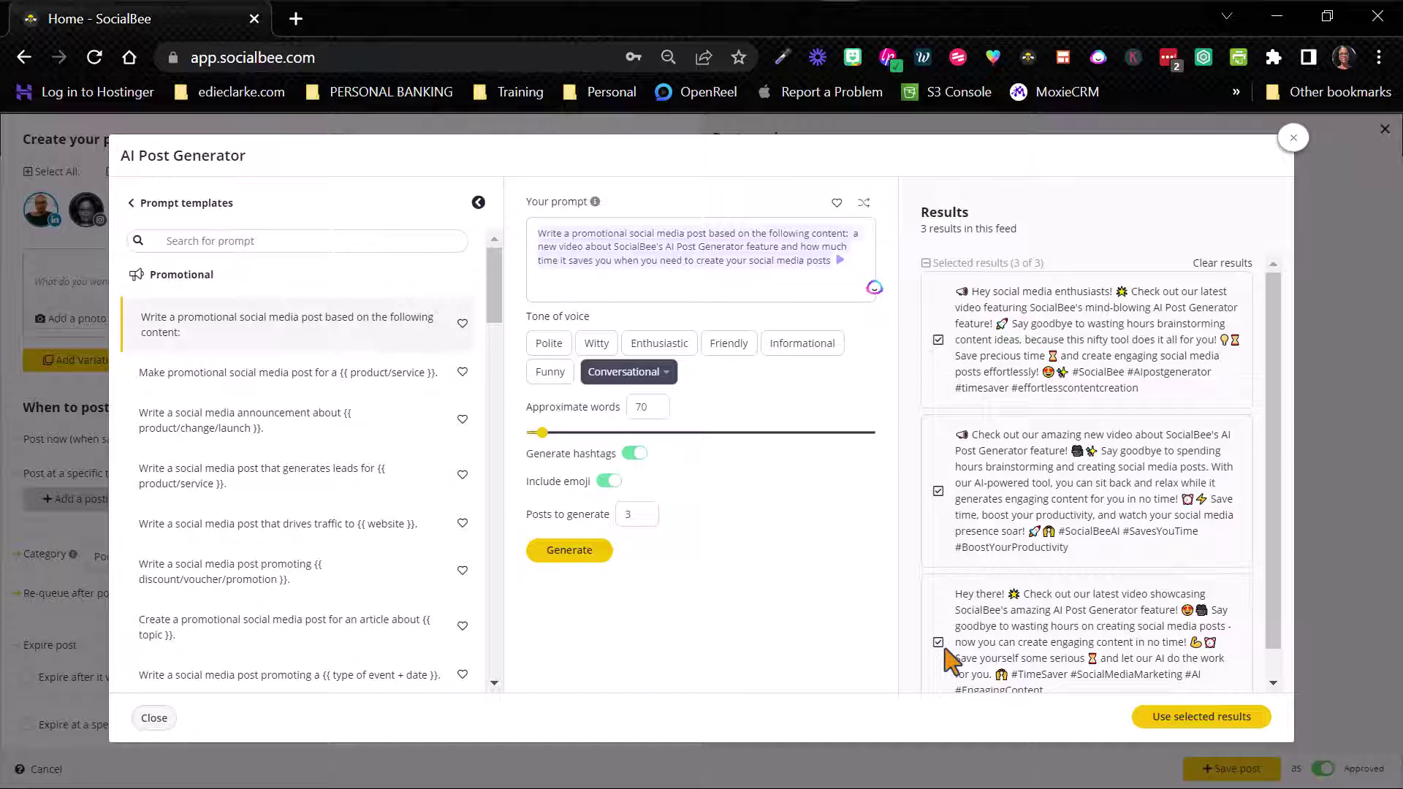
pyautogui.click(938, 642)
pyautogui.click(937, 491)
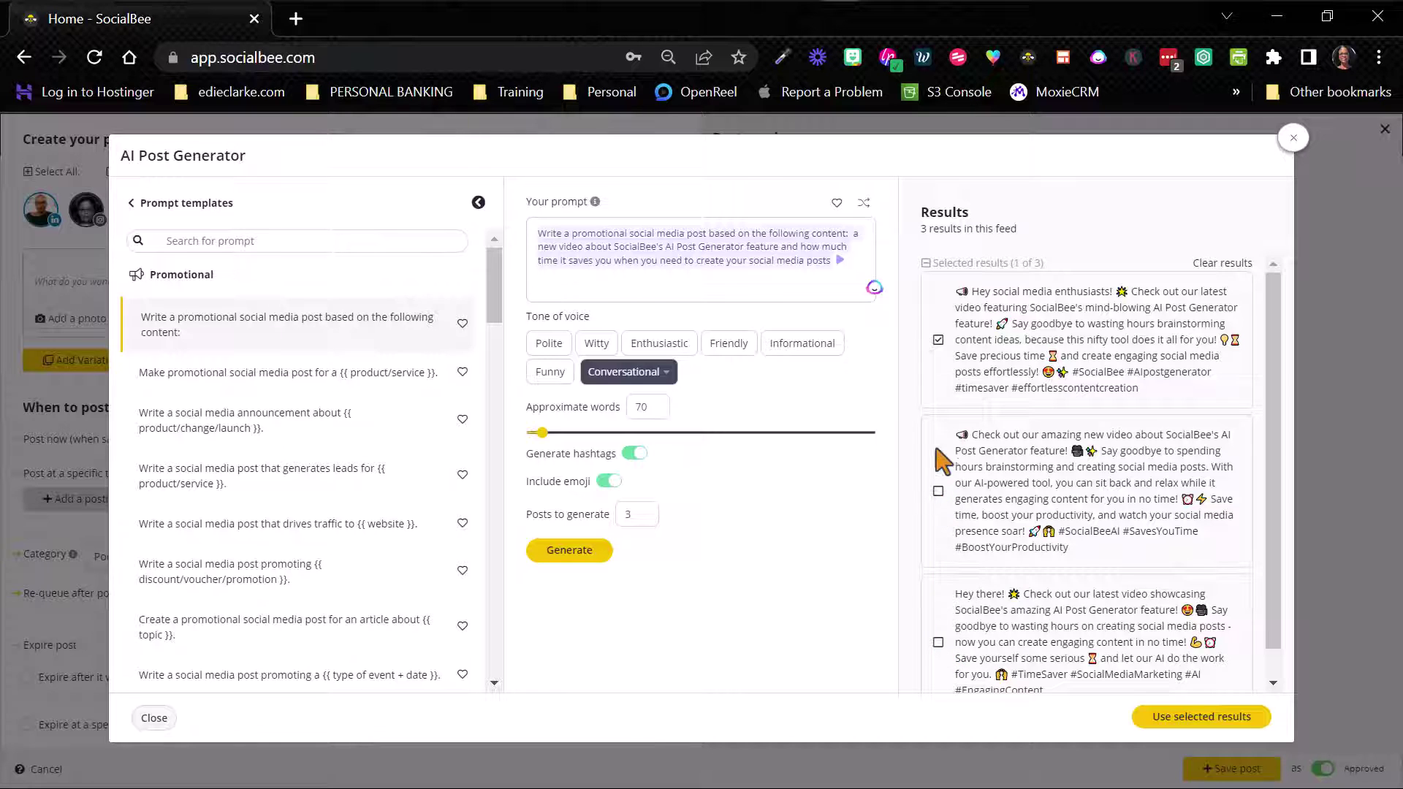
pyautogui.click(939, 340)
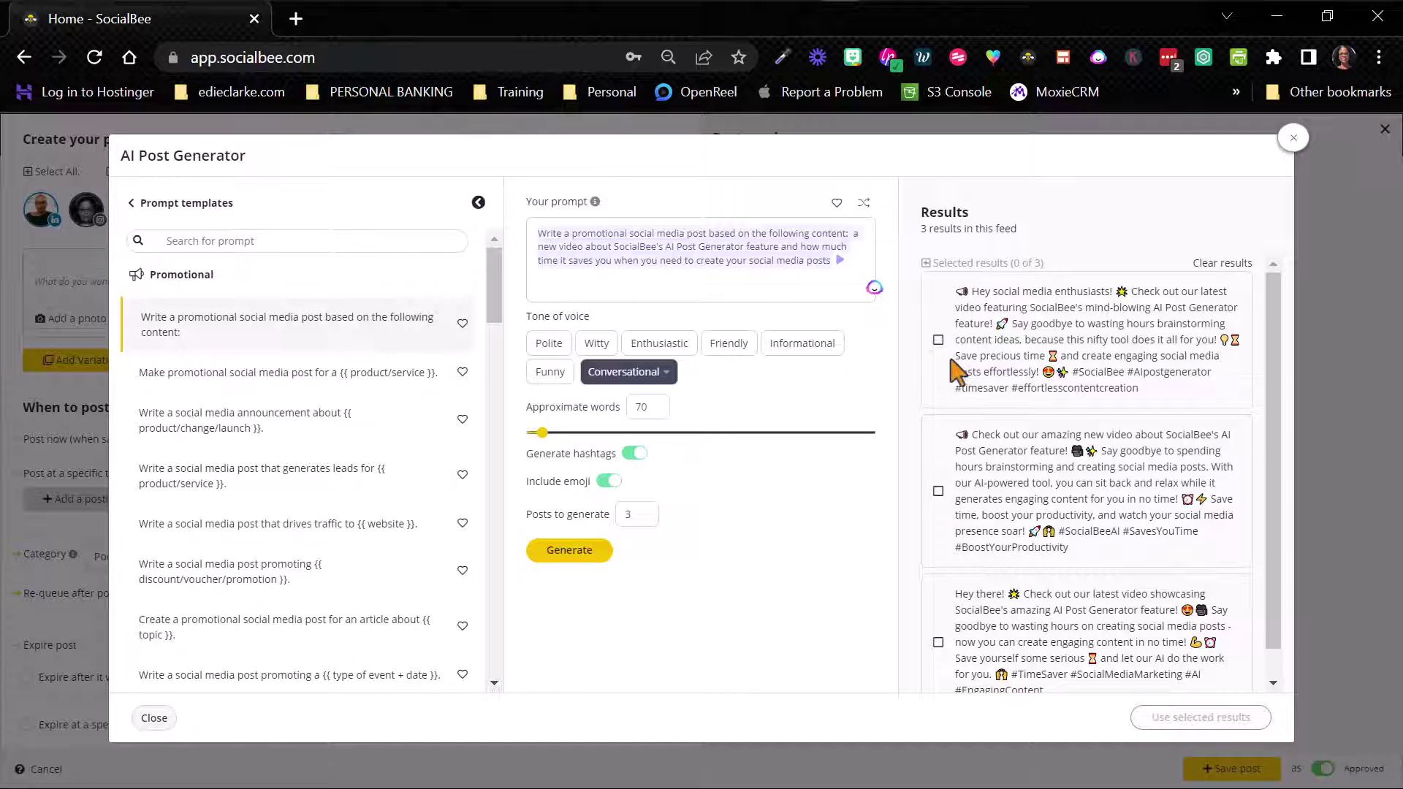
pyautogui.click(959, 264)
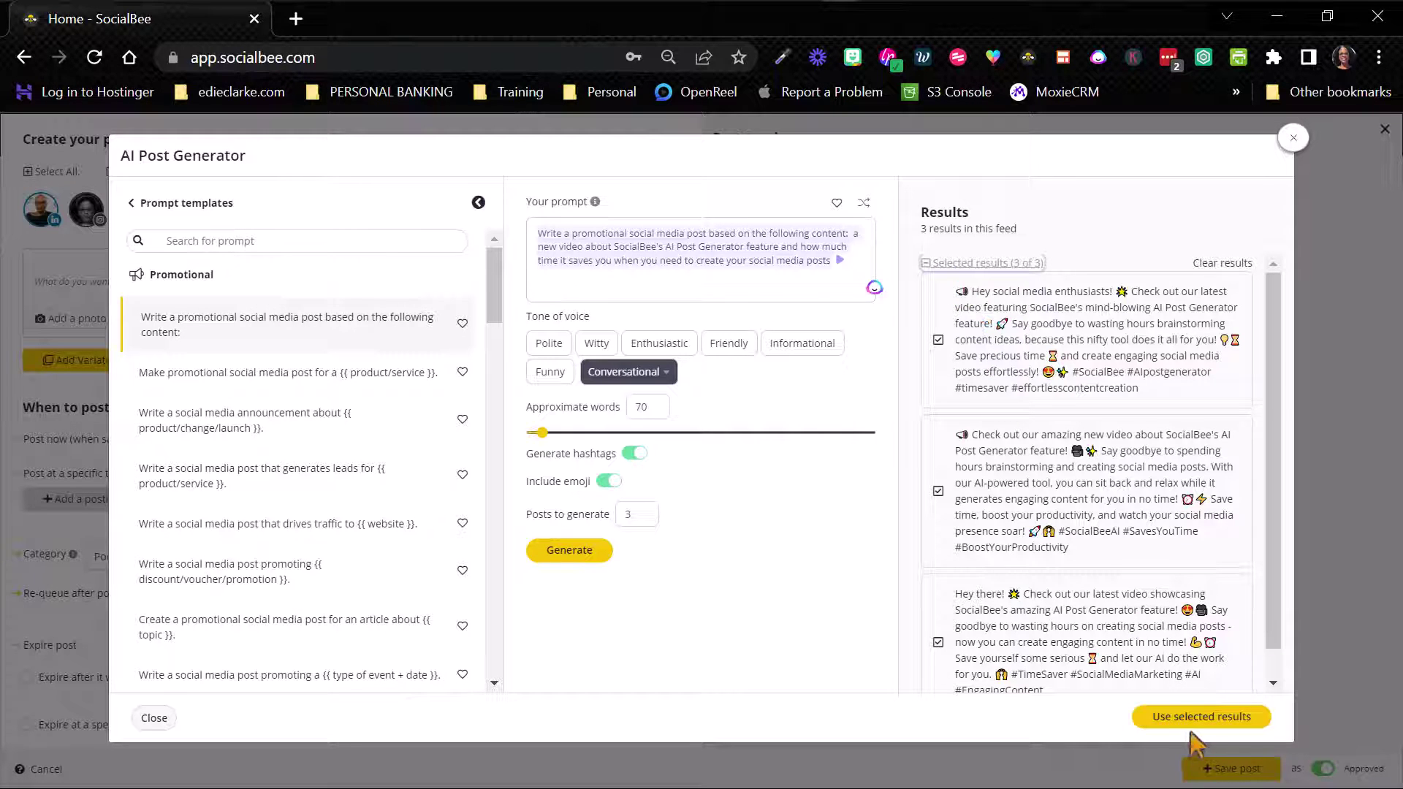
# Insert the three selected captions into the post as Variations 1–3.
pyautogui.click(1186, 723)
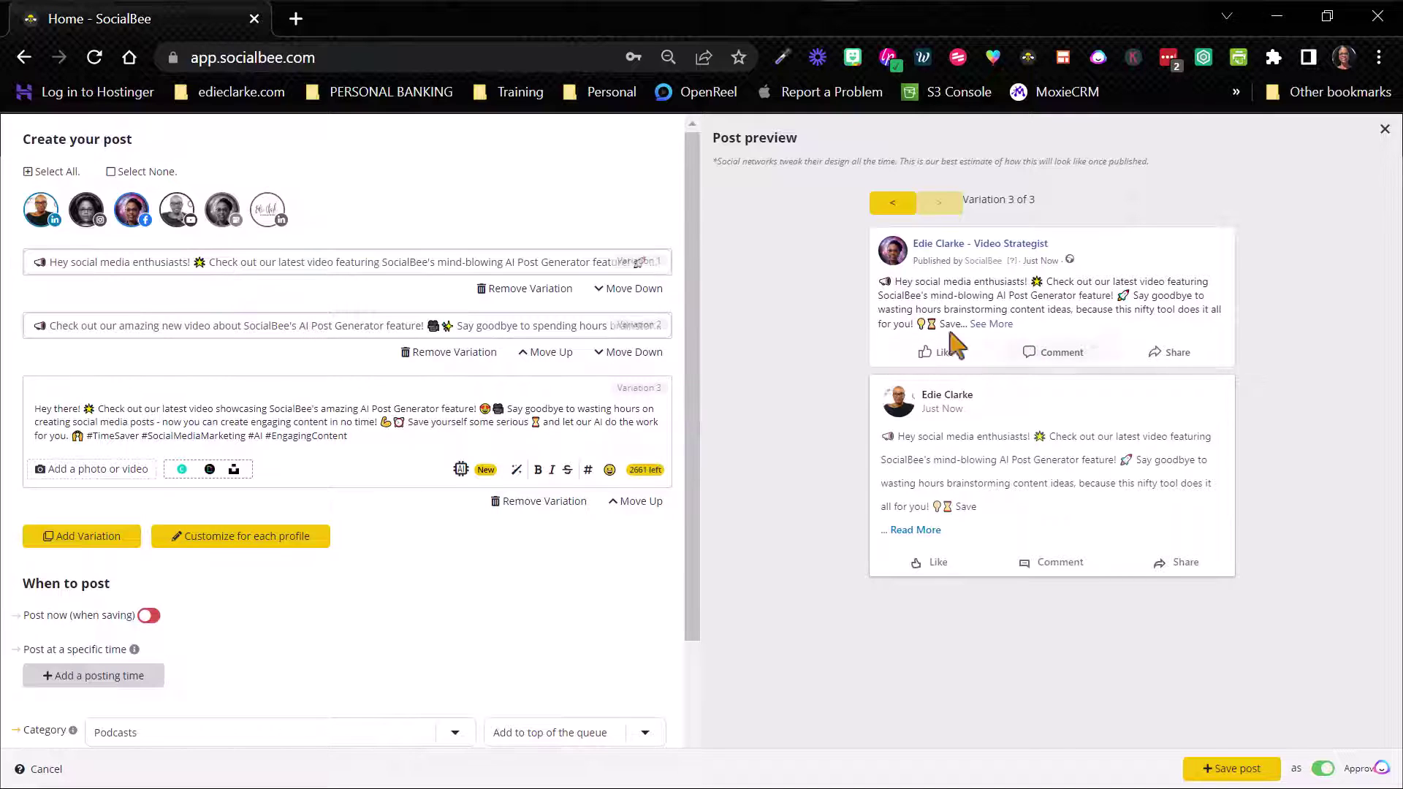
# Start new paragraphs in Variation 3 before 'Check' and 'Say goodbye', keeping the emoji inline.
pyautogui.click(98, 408)
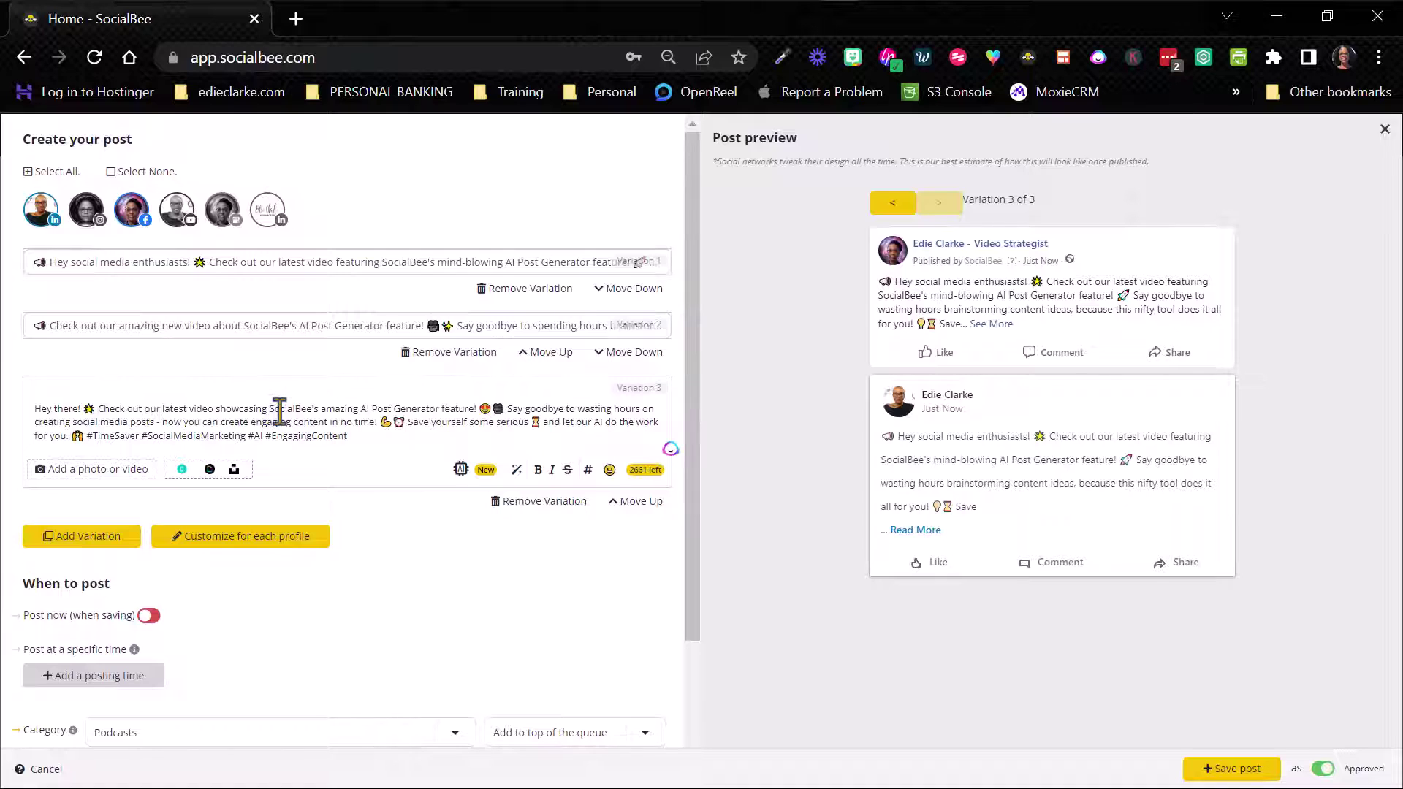
pyautogui.press('Return')
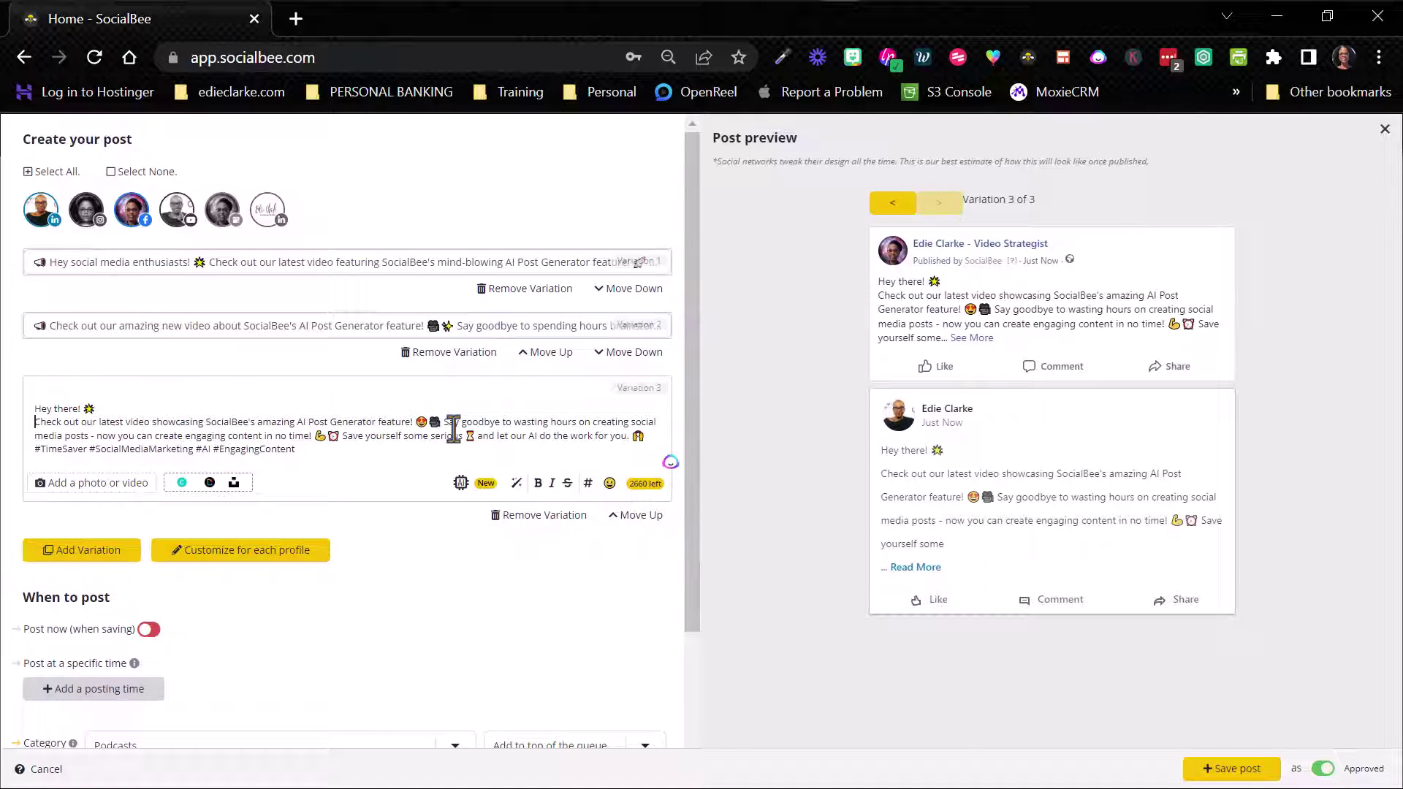
pyautogui.click(446, 422)
pyautogui.press('Return')
pyautogui.press('Return')
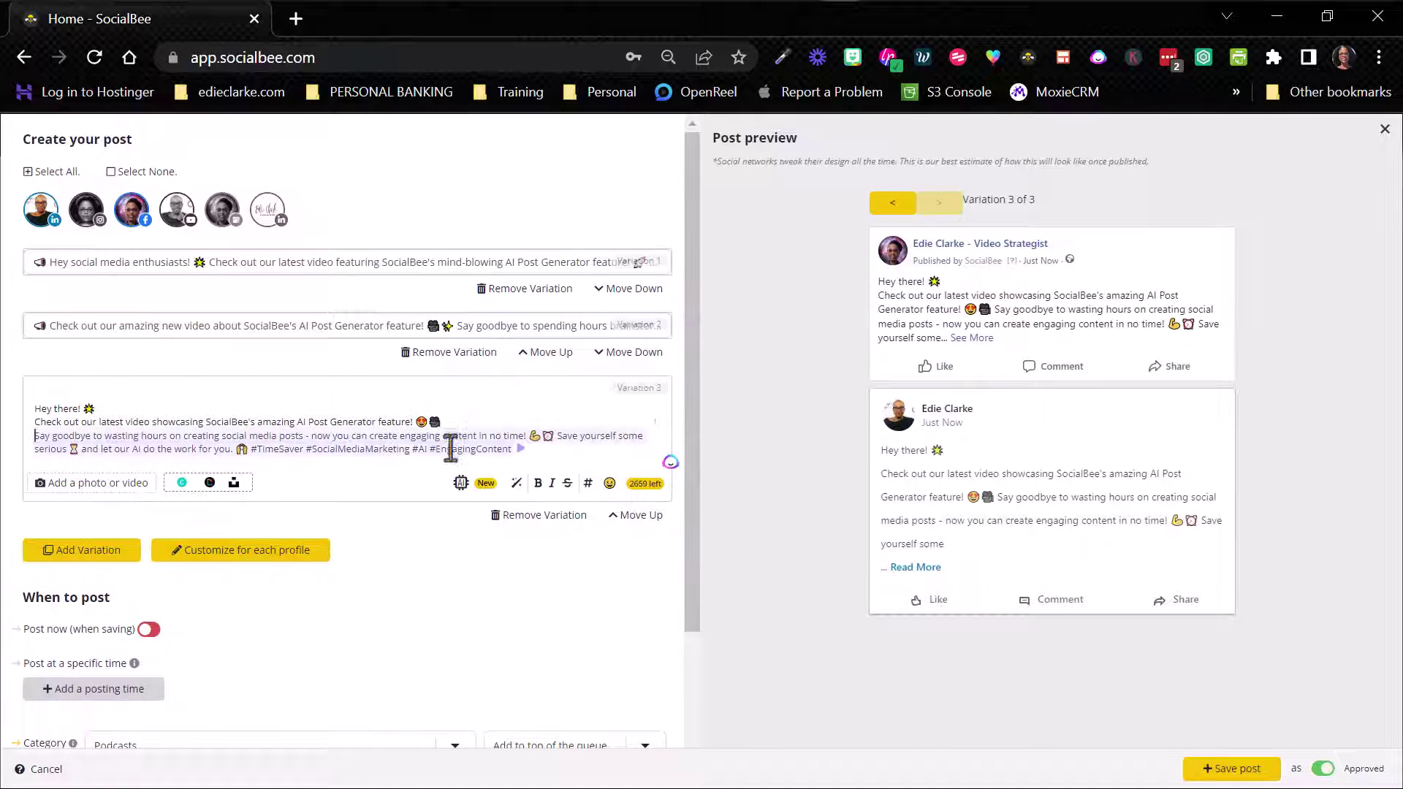
pyautogui.click(526, 448)
pyautogui.press('Return')
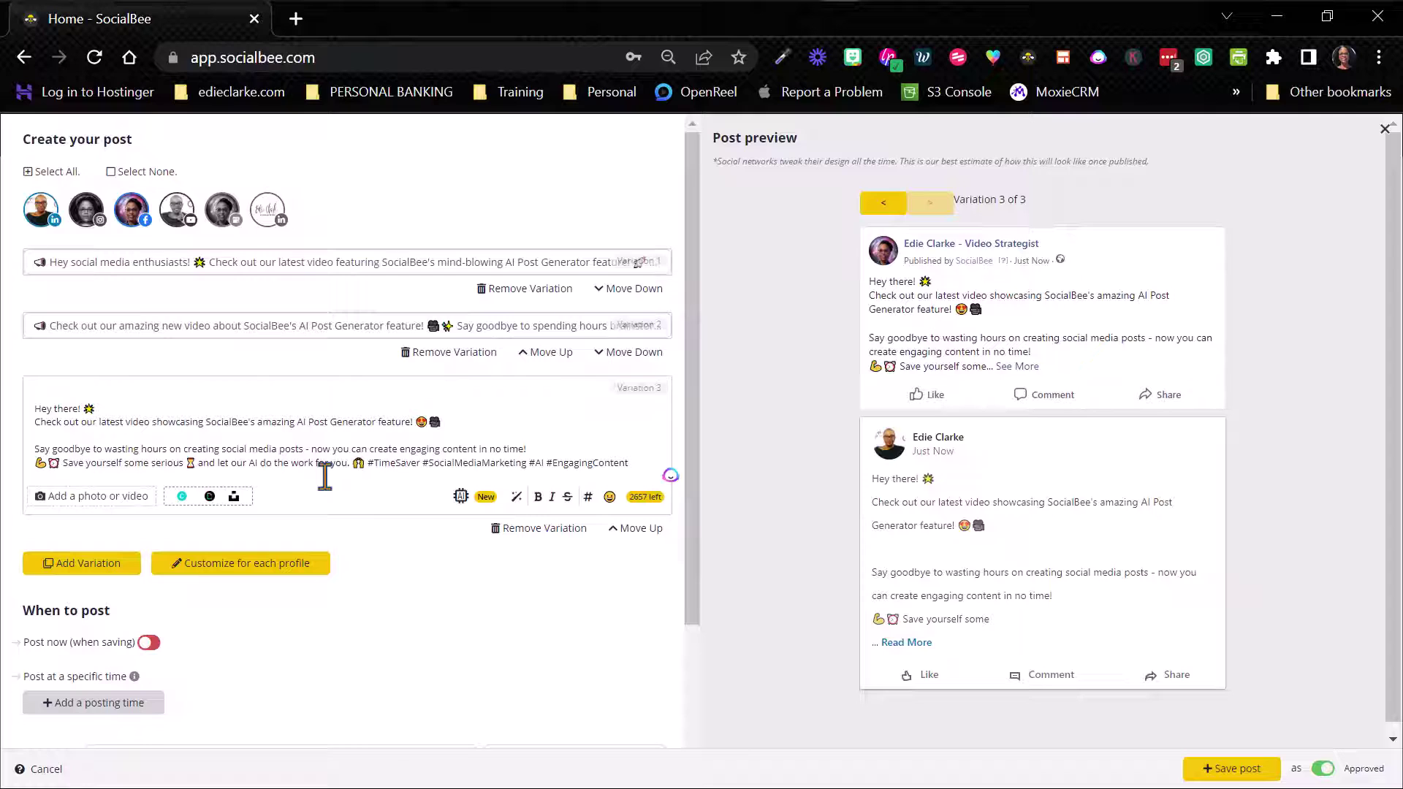
pyautogui.press('BackSpace')
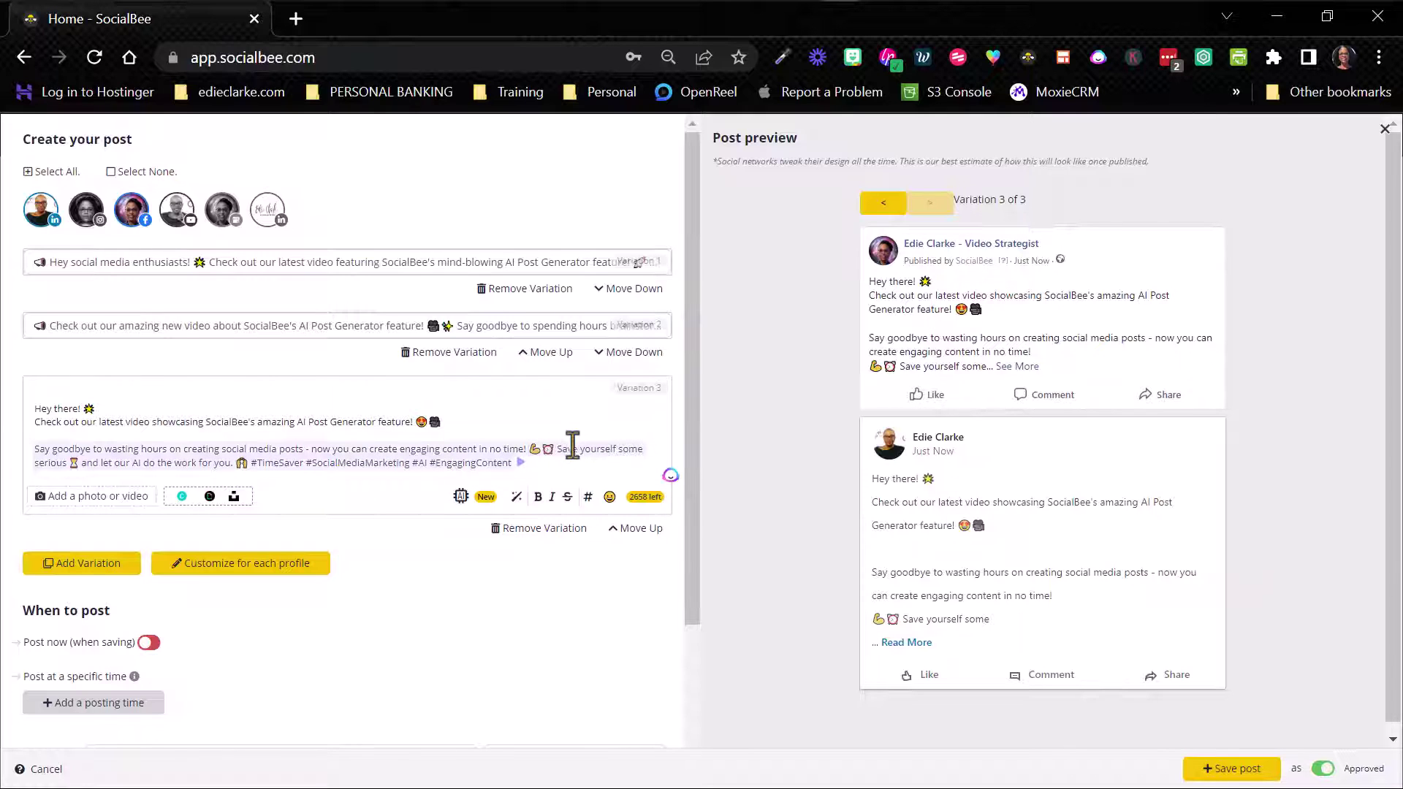
# Make 'Save yourself' and the hashtags separate paragraphs, and select the hashtags.
pyautogui.click(557, 449)
pyautogui.press('Return')
pyautogui.press('Return')
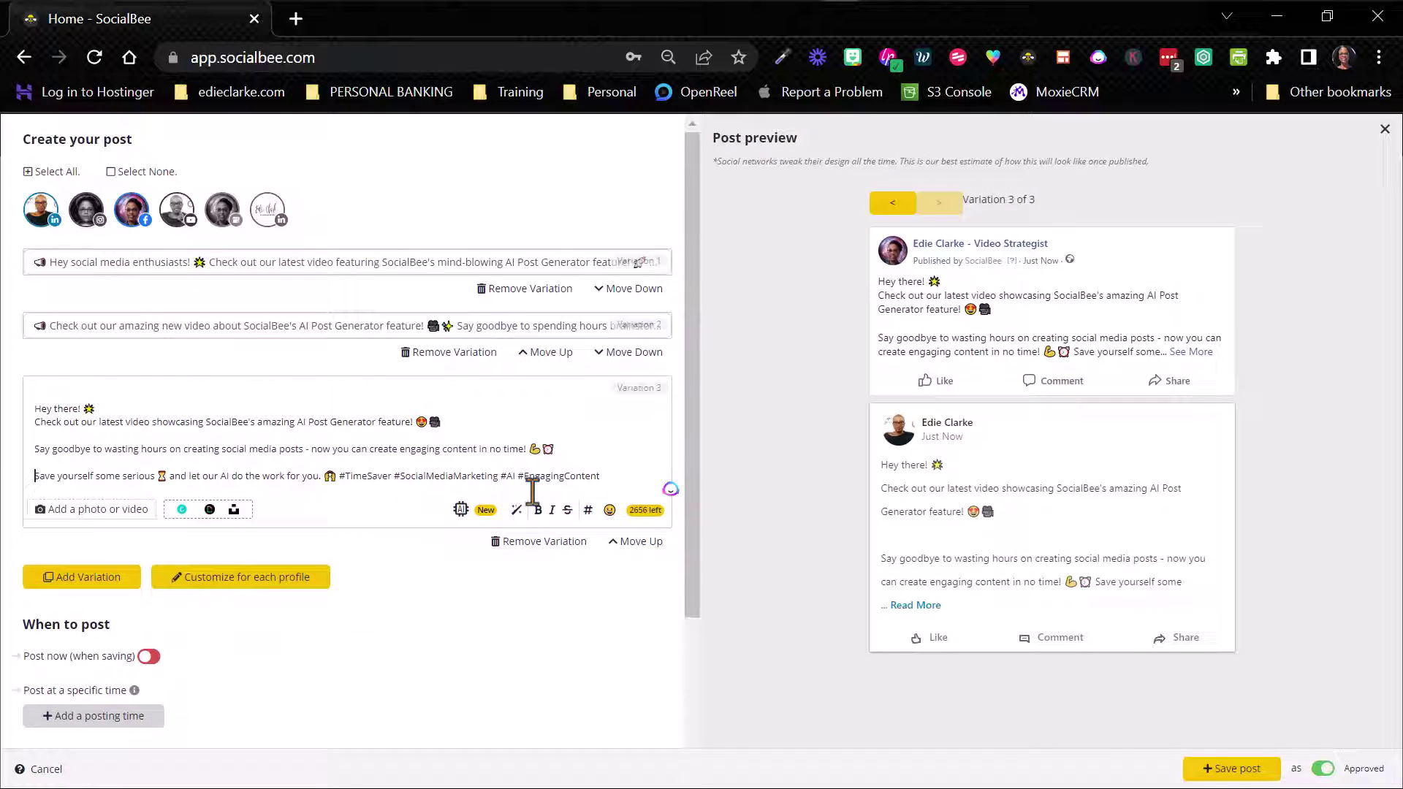
pyautogui.click(339, 476)
pyautogui.press('Return')
pyautogui.press('Return')
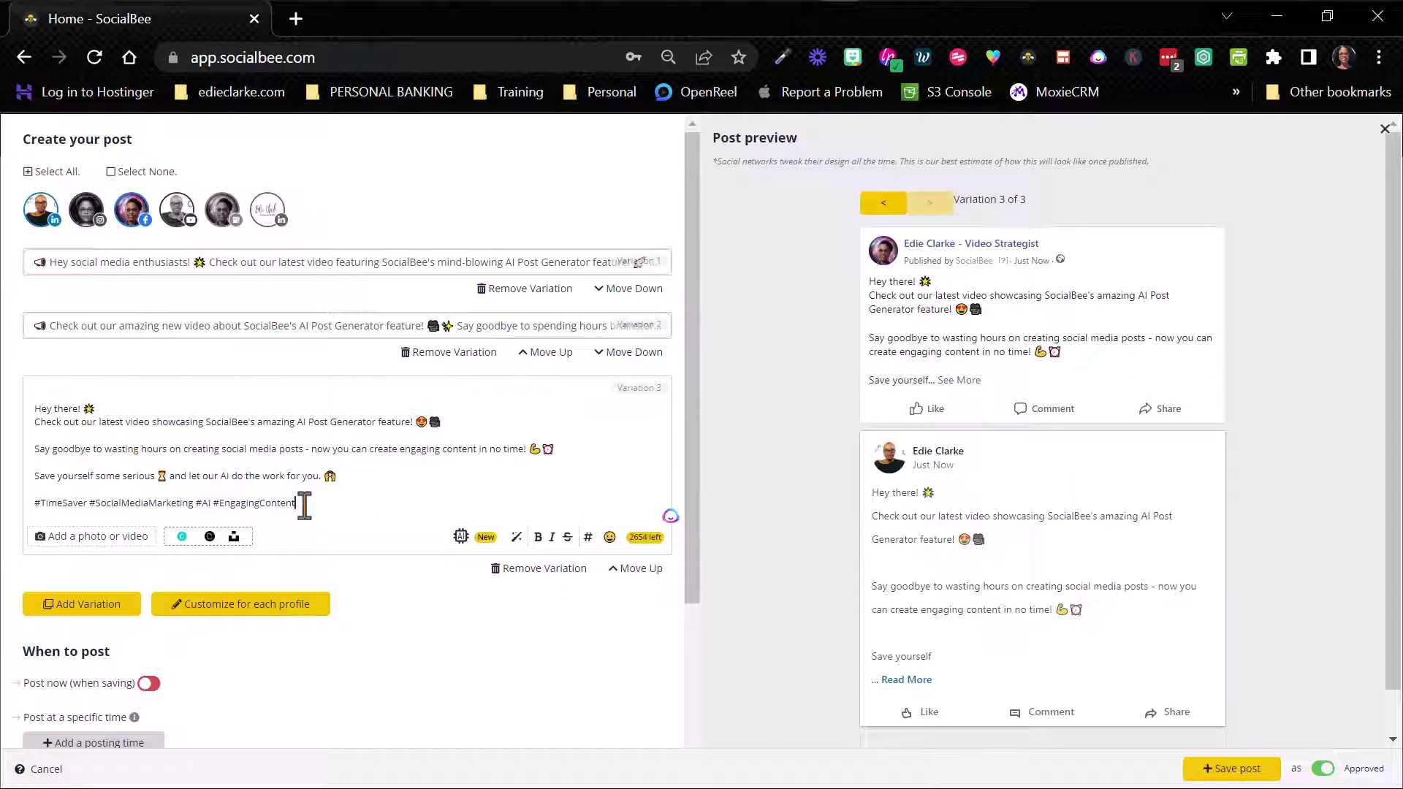
pyautogui.moveTo(304, 506); pyautogui.dragTo(26, 510)
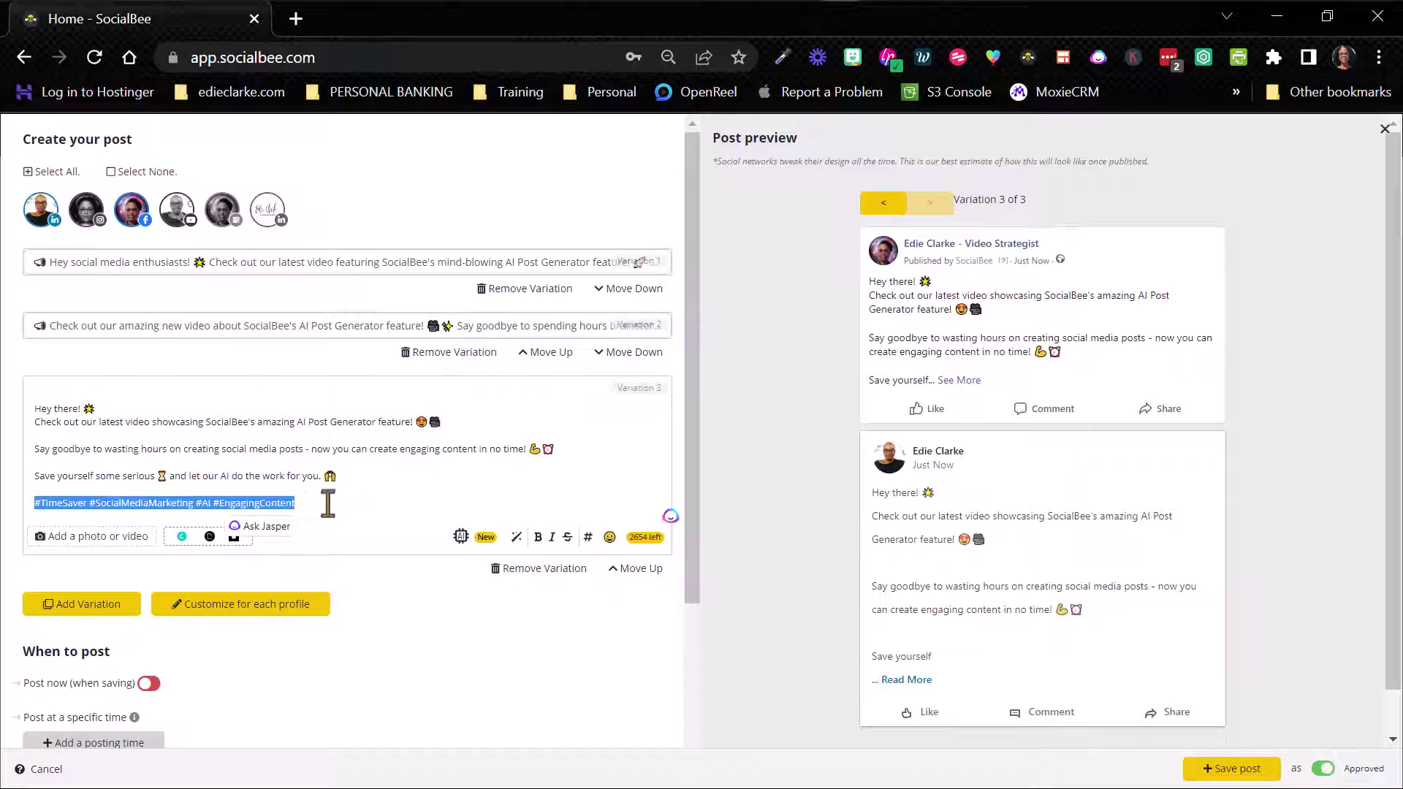
# Insert the saved Mine hashtag collection into Variation 3.
pyautogui.click(588, 540)
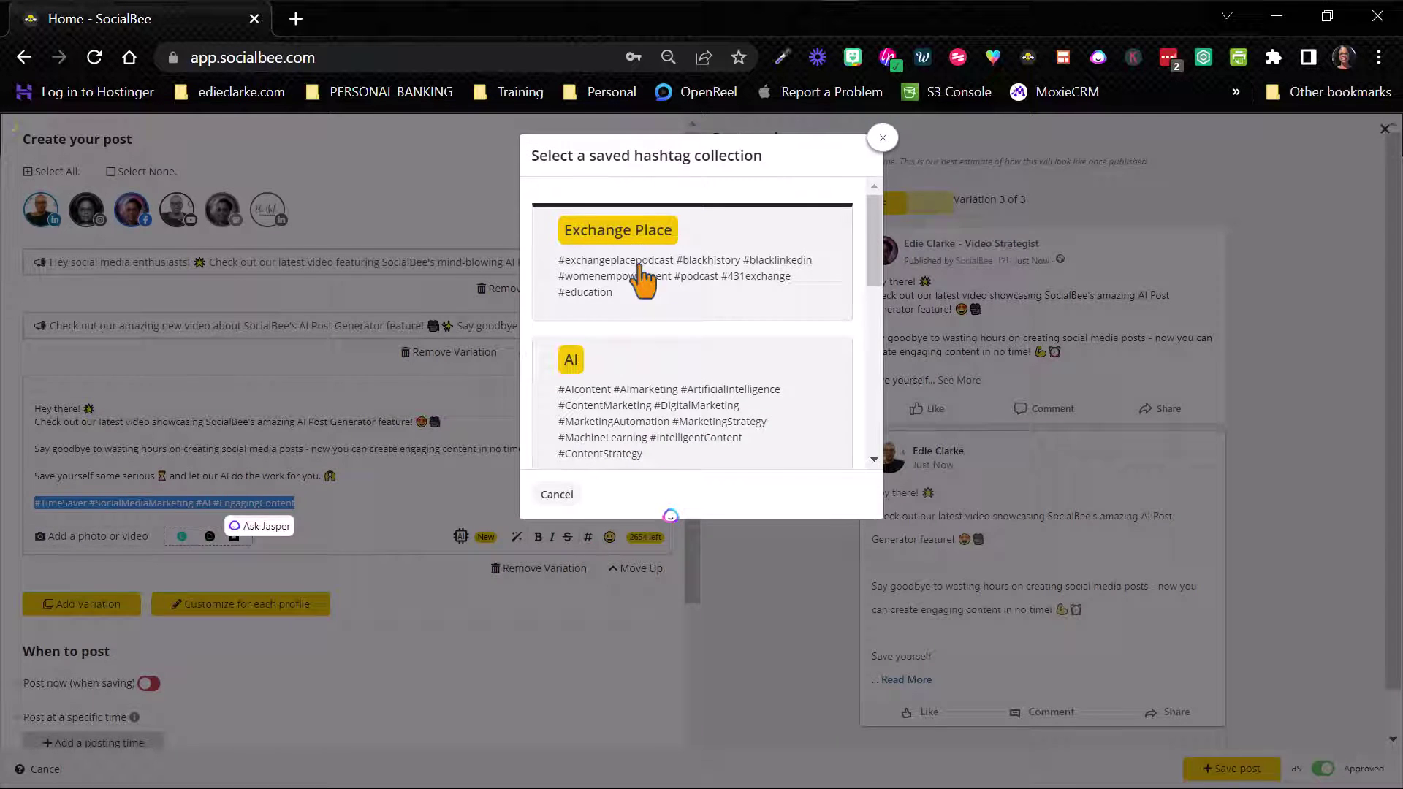
pyautogui.scroll(-2, 751, 263)
pyautogui.scroll(-5, 751, 271)
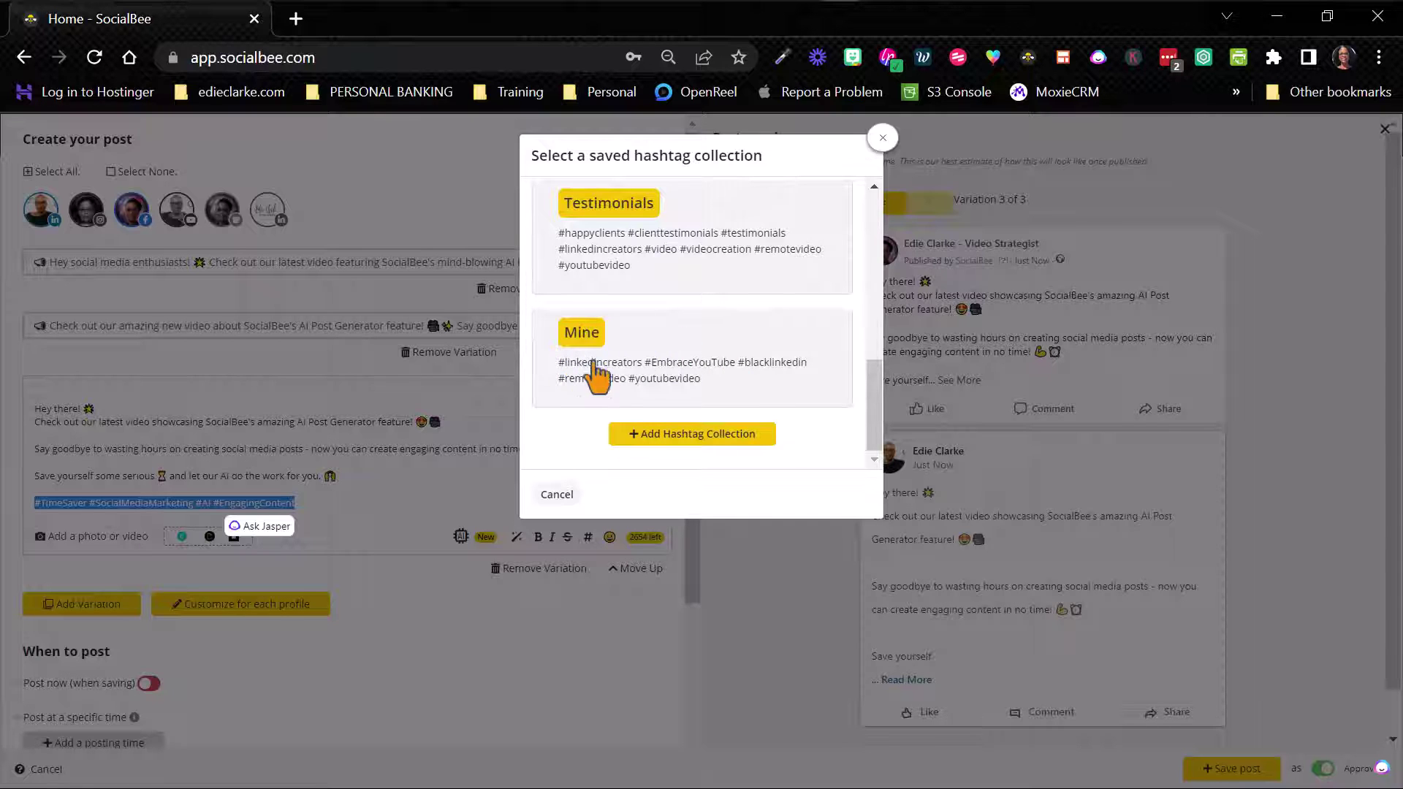
pyautogui.click(591, 338)
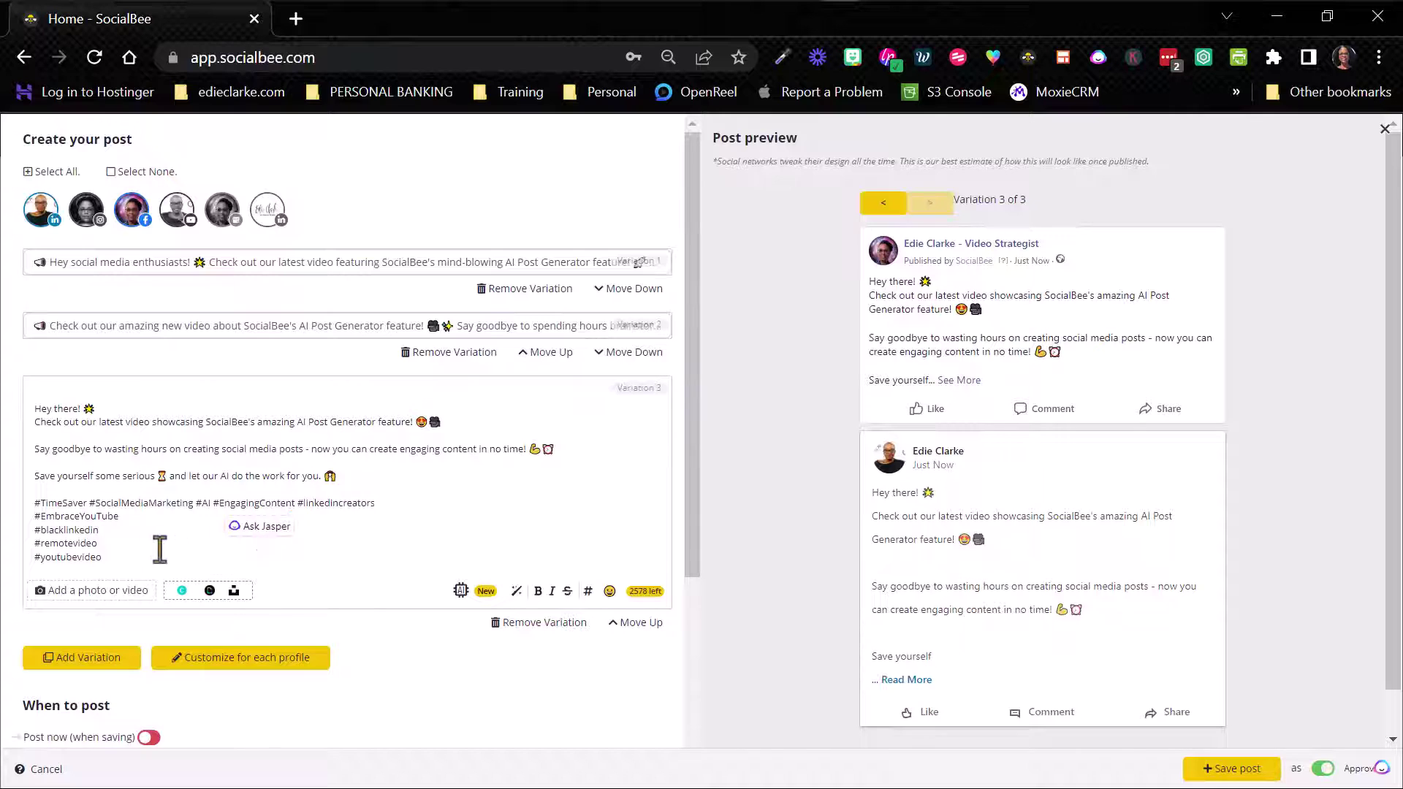
# Delete the four added hashtags and #linkedincreators from Variation 3.
pyautogui.moveTo(102, 556); pyautogui.dragTo(21, 519)
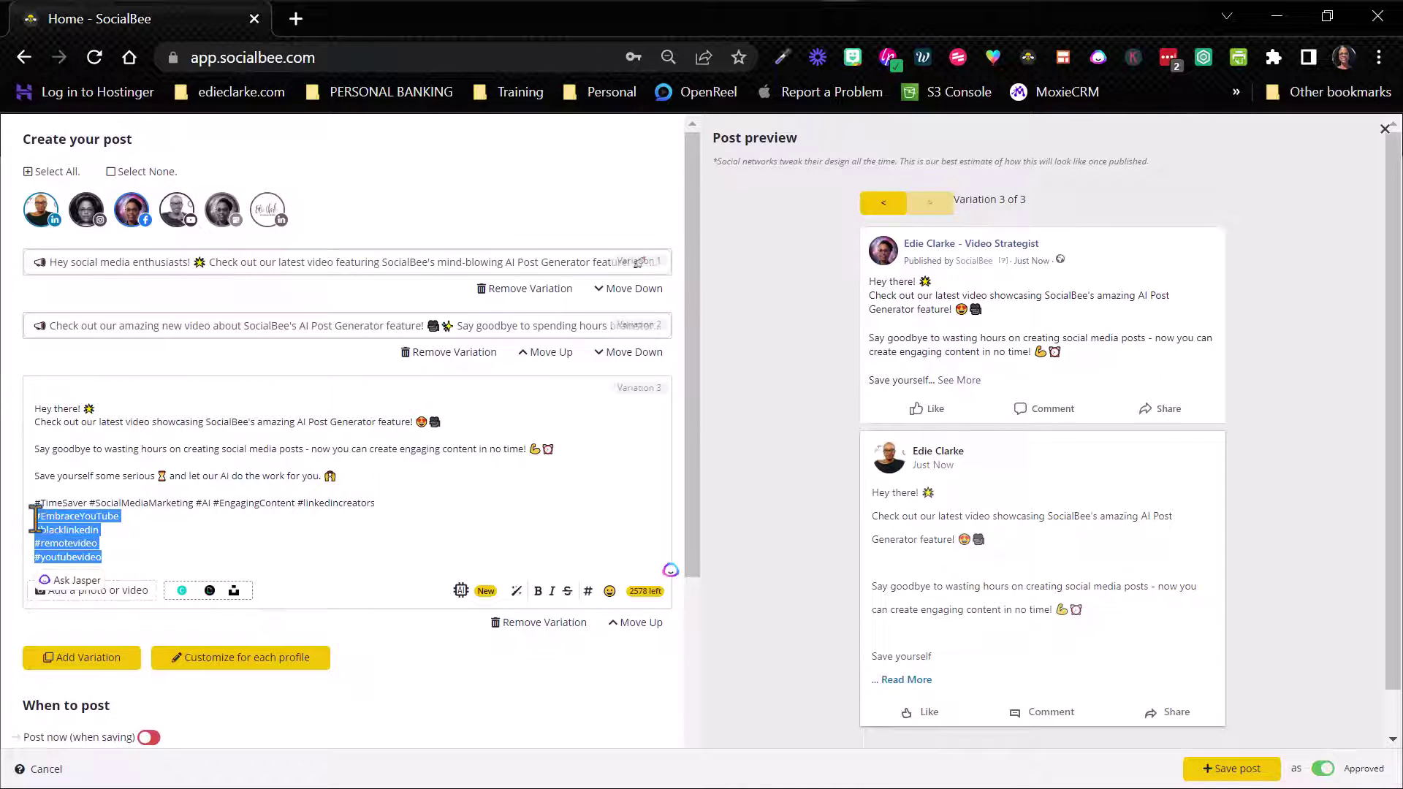
pyautogui.press('BackSpace')
pyautogui.moveTo(377, 503); pyautogui.dragTo(298, 503)
pyautogui.press('BackSpace')
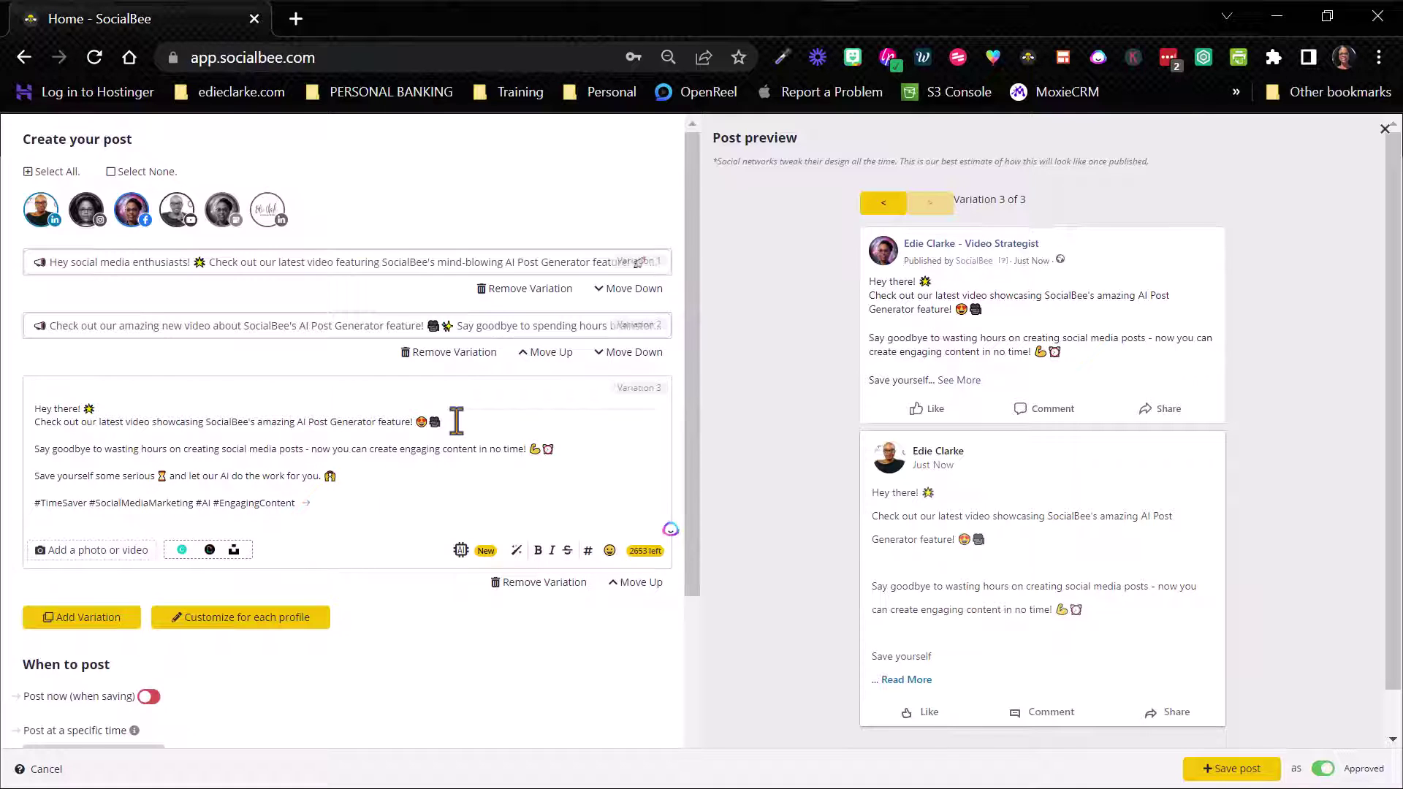
# Set the post's Category to Promotional and its queue position to 'Add to top of the queue'.
pyautogui.click(190, 326)
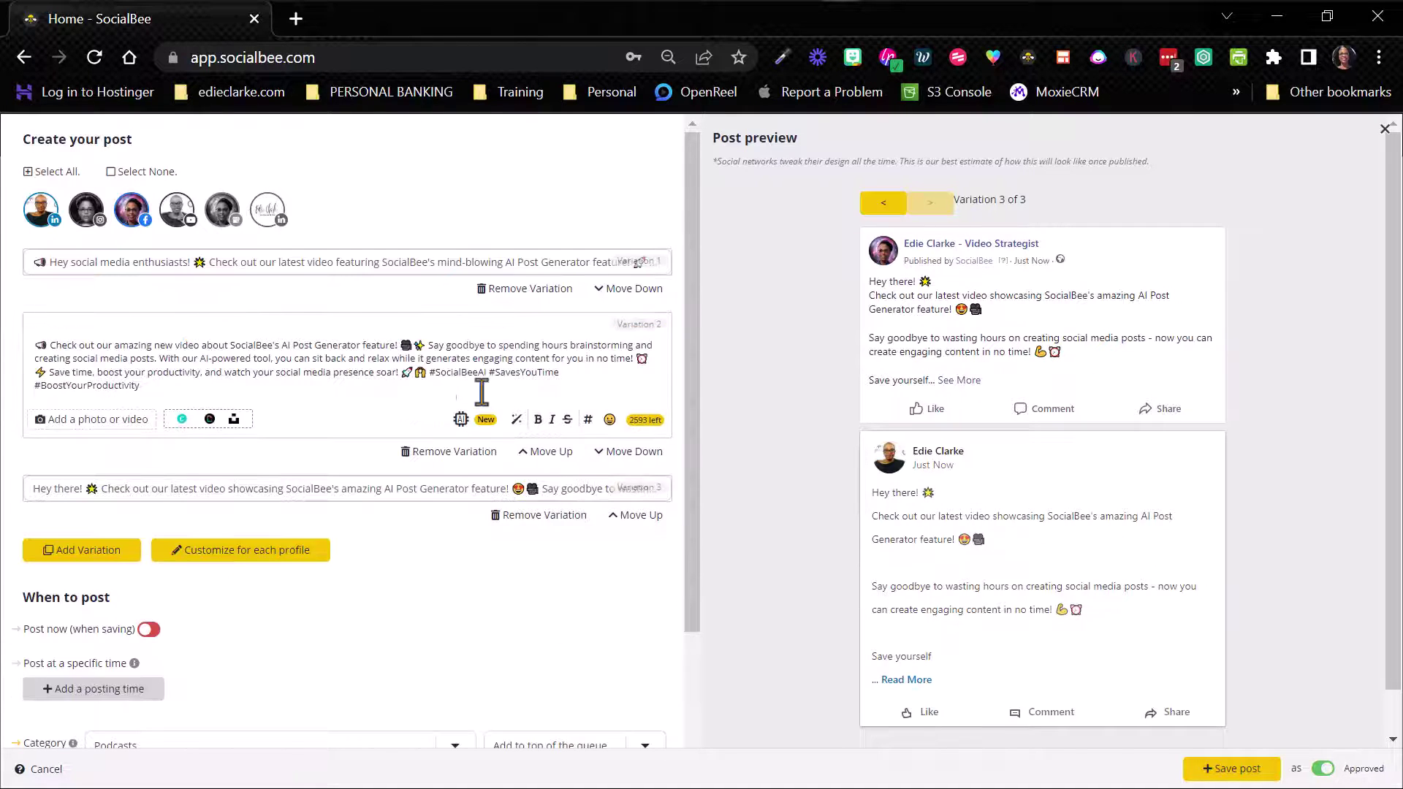
pyautogui.click(351, 263)
pyautogui.scroll(-2, 325, 347)
pyautogui.scroll(-1, 328, 349)
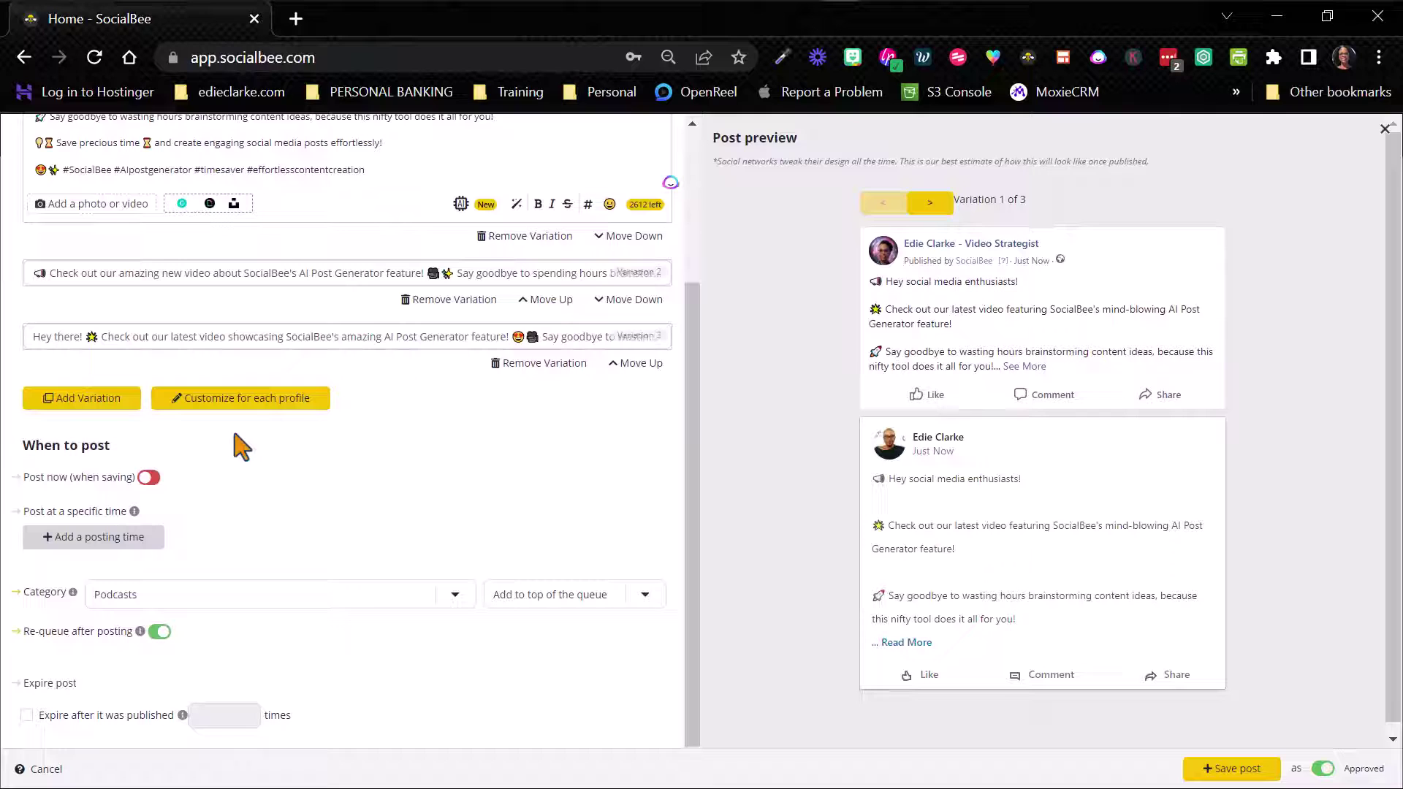
pyautogui.scroll(-1, 191, 482)
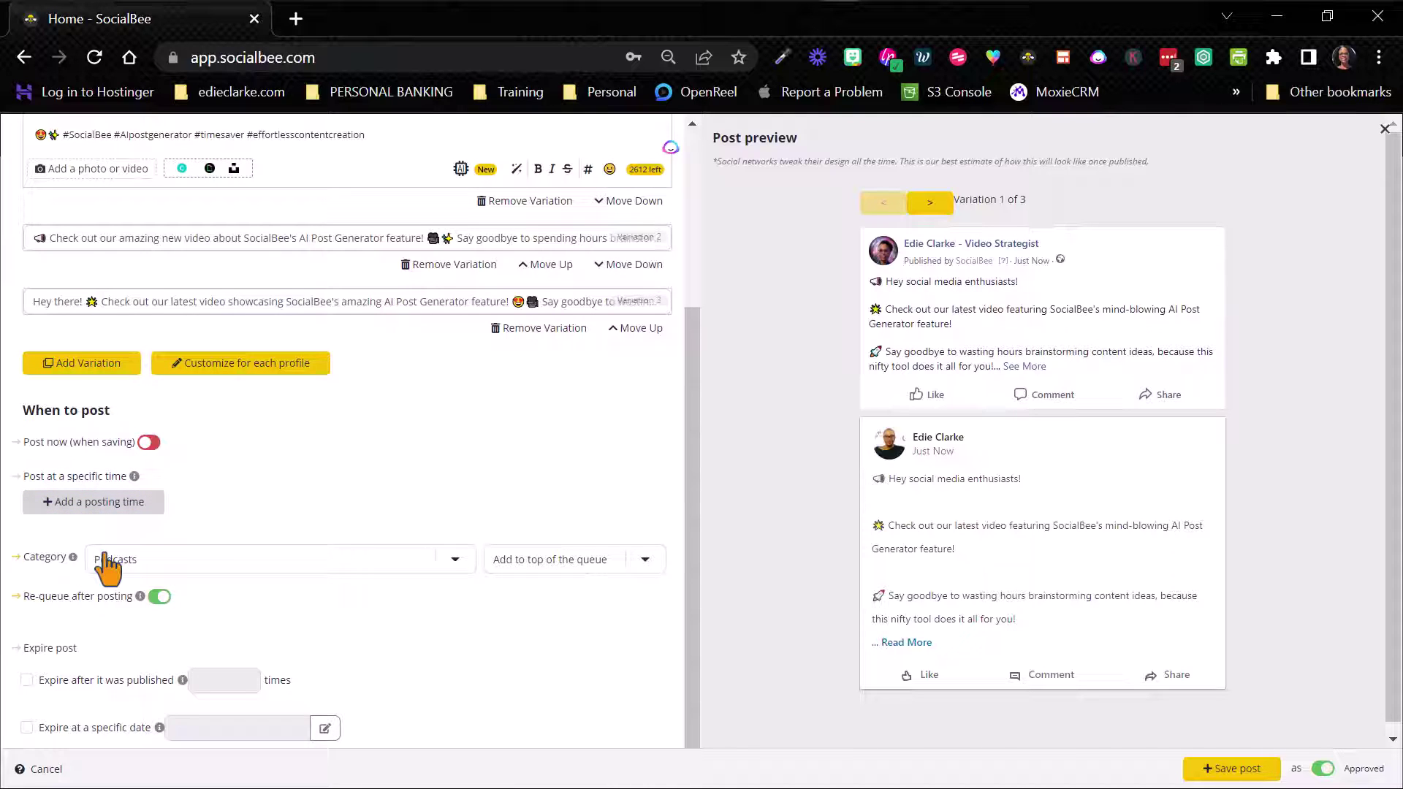
pyautogui.click(455, 561)
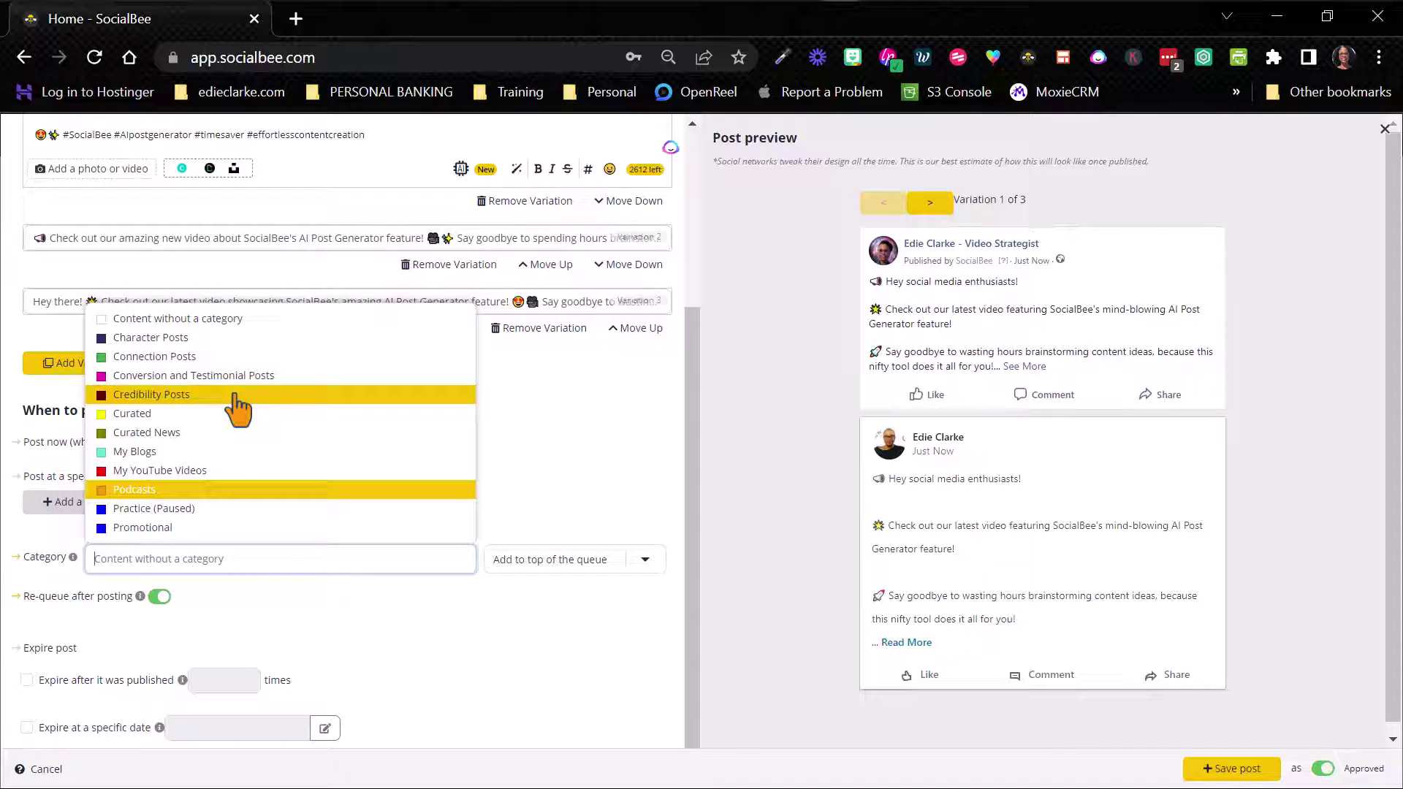
pyautogui.click(212, 527)
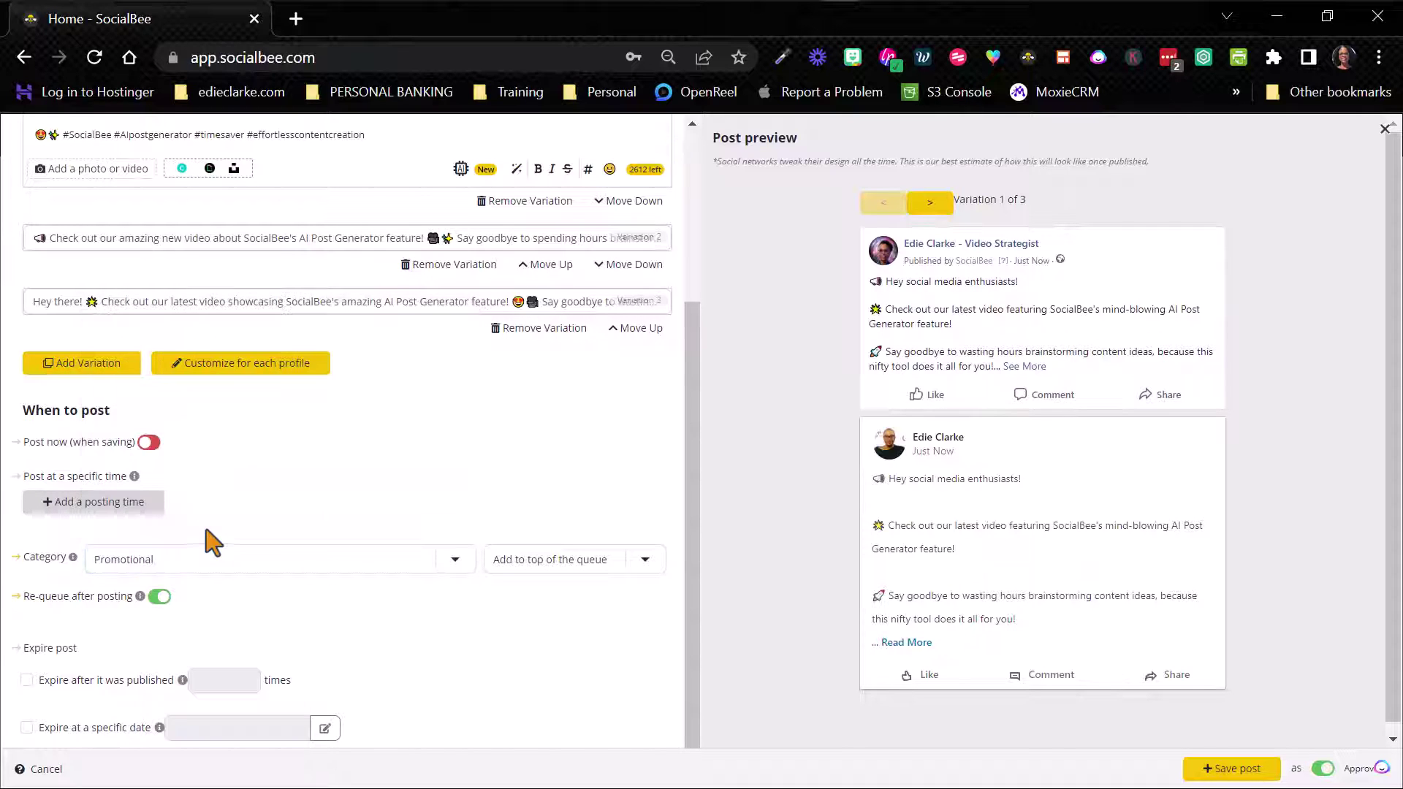
pyautogui.click(645, 567)
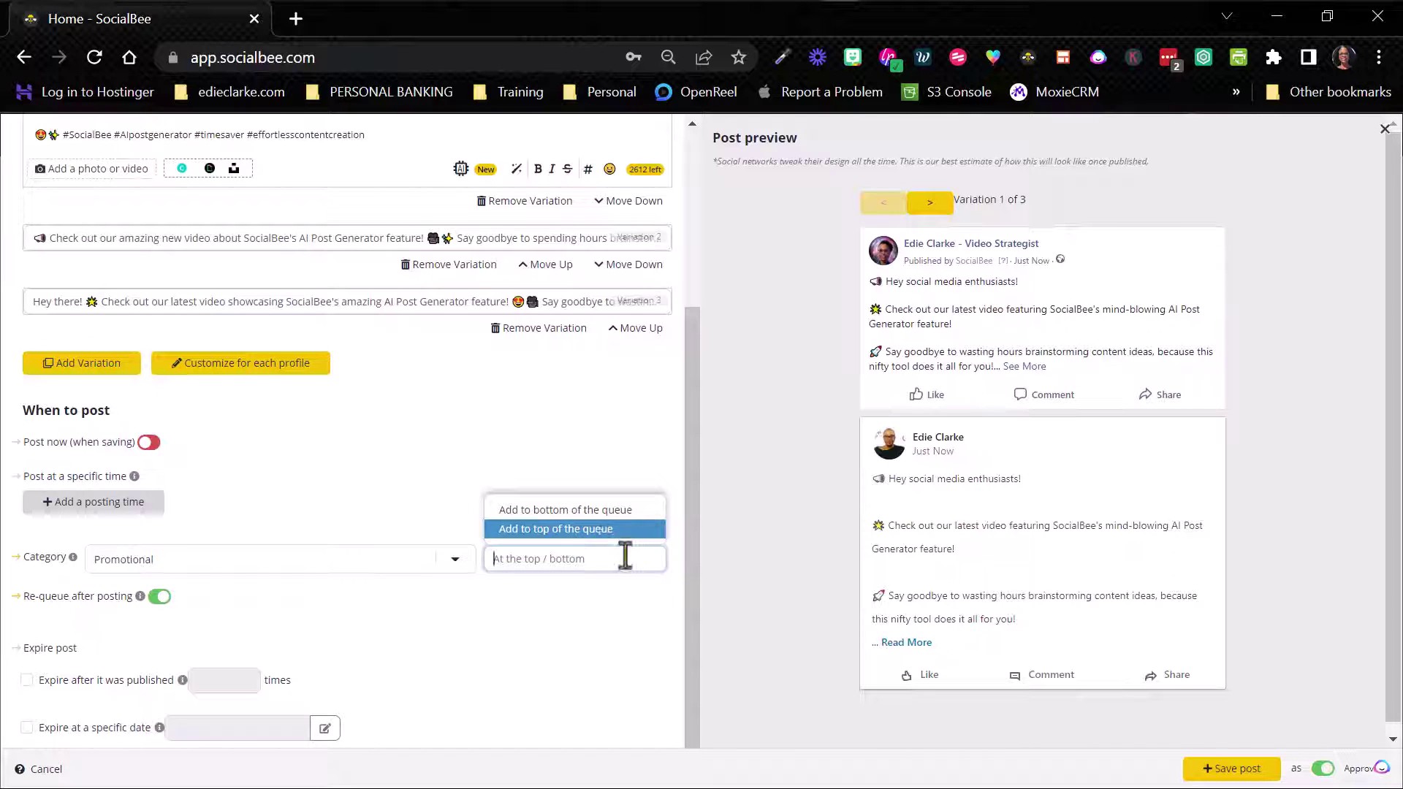
pyautogui.click(579, 630)
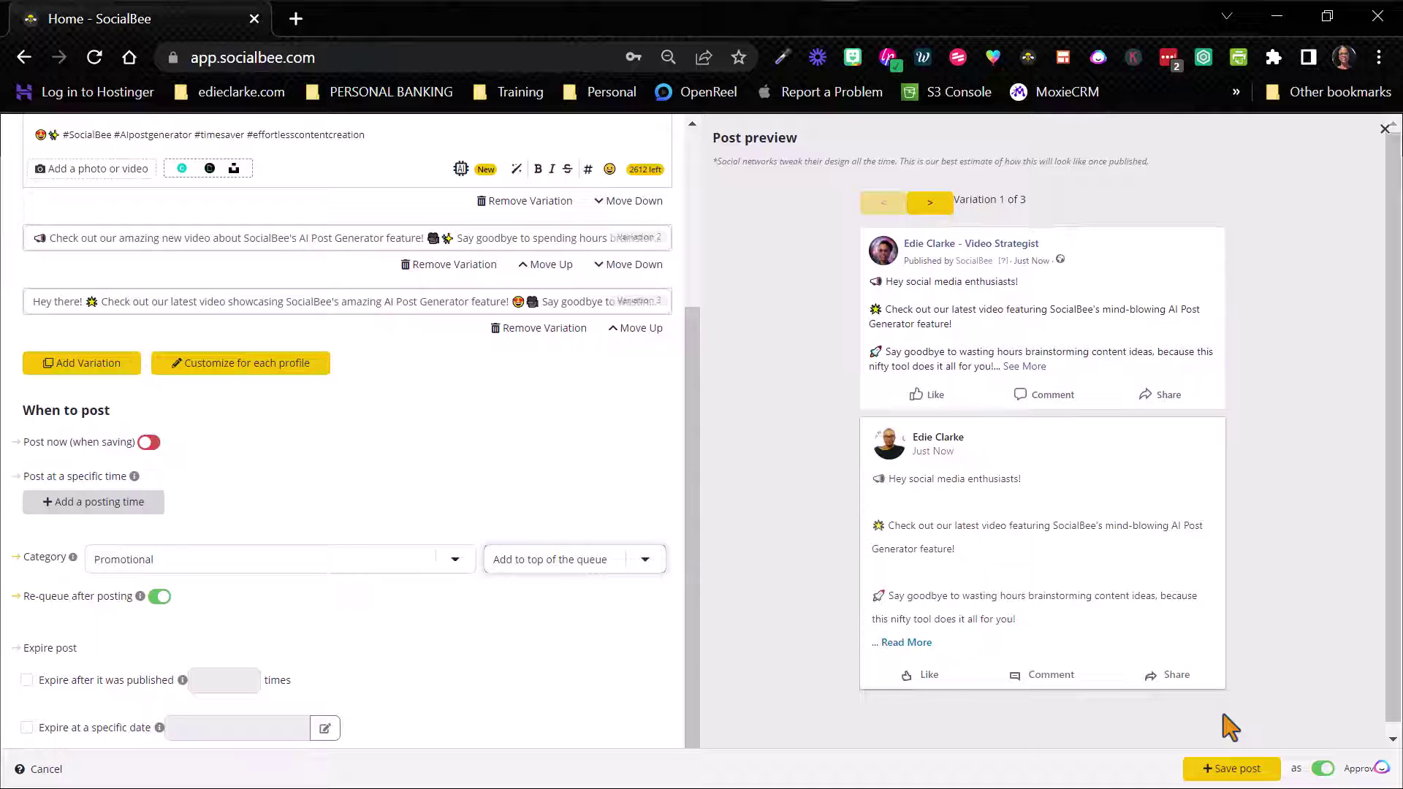
pyautogui.scroll(3, 321, 398)
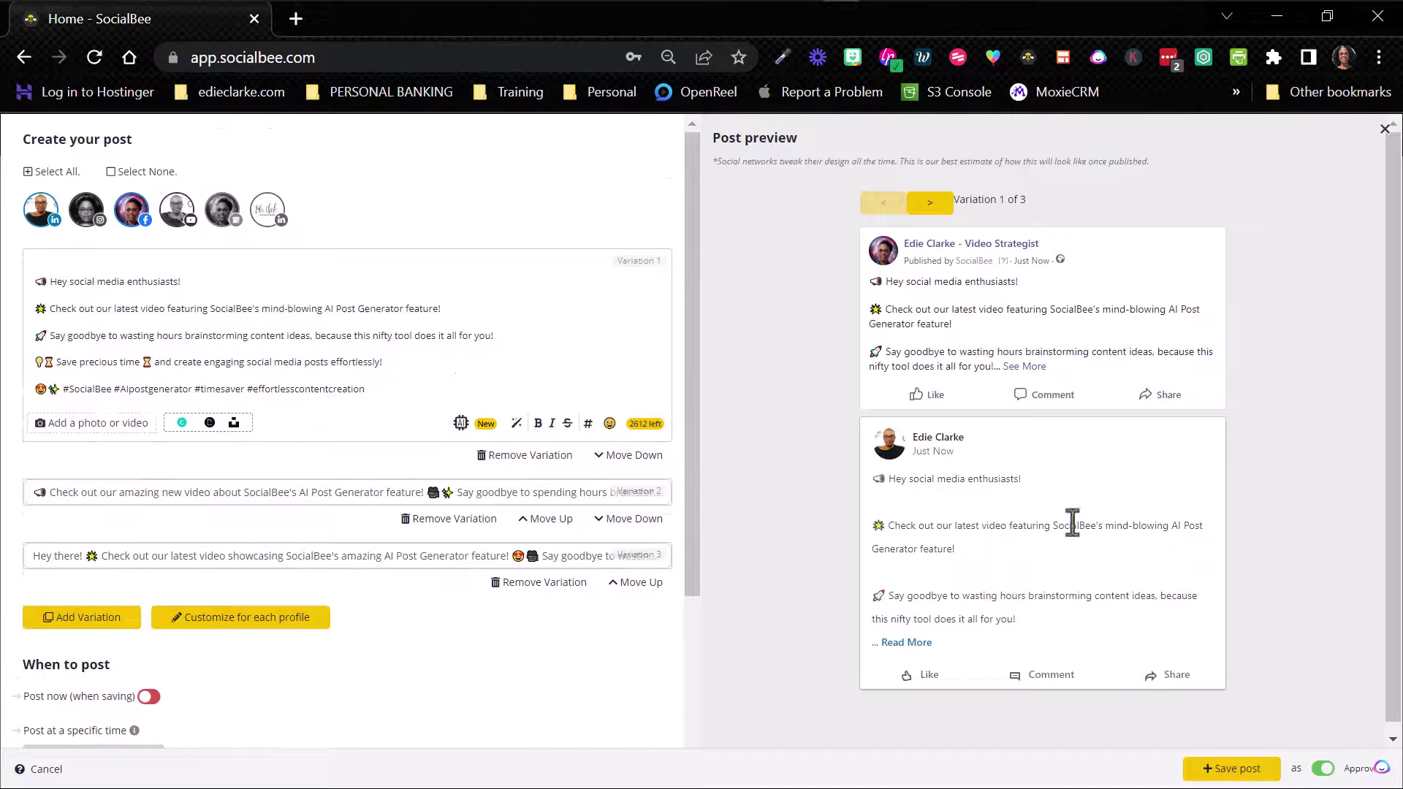
pyautogui.click(98, 427)
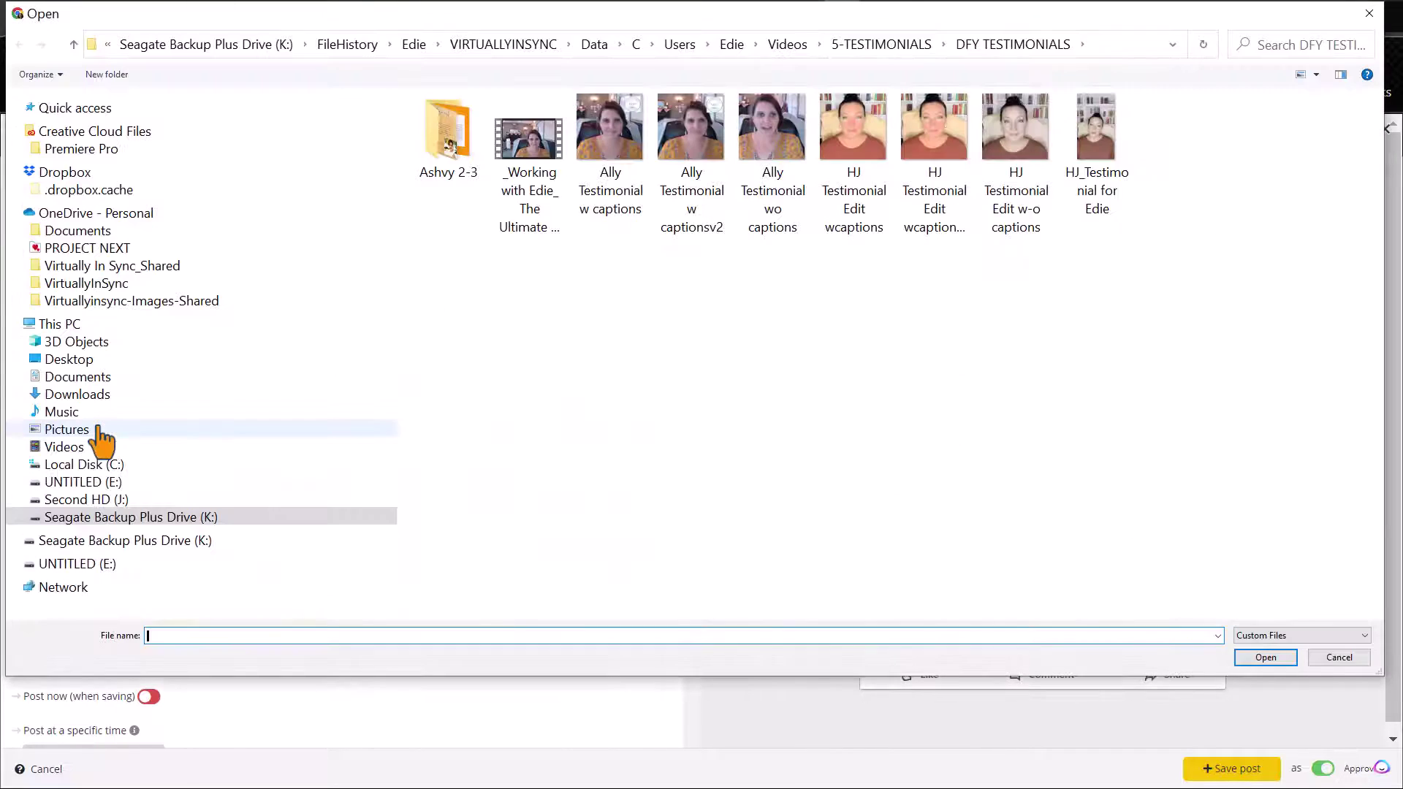
pyautogui.click(1339, 658)
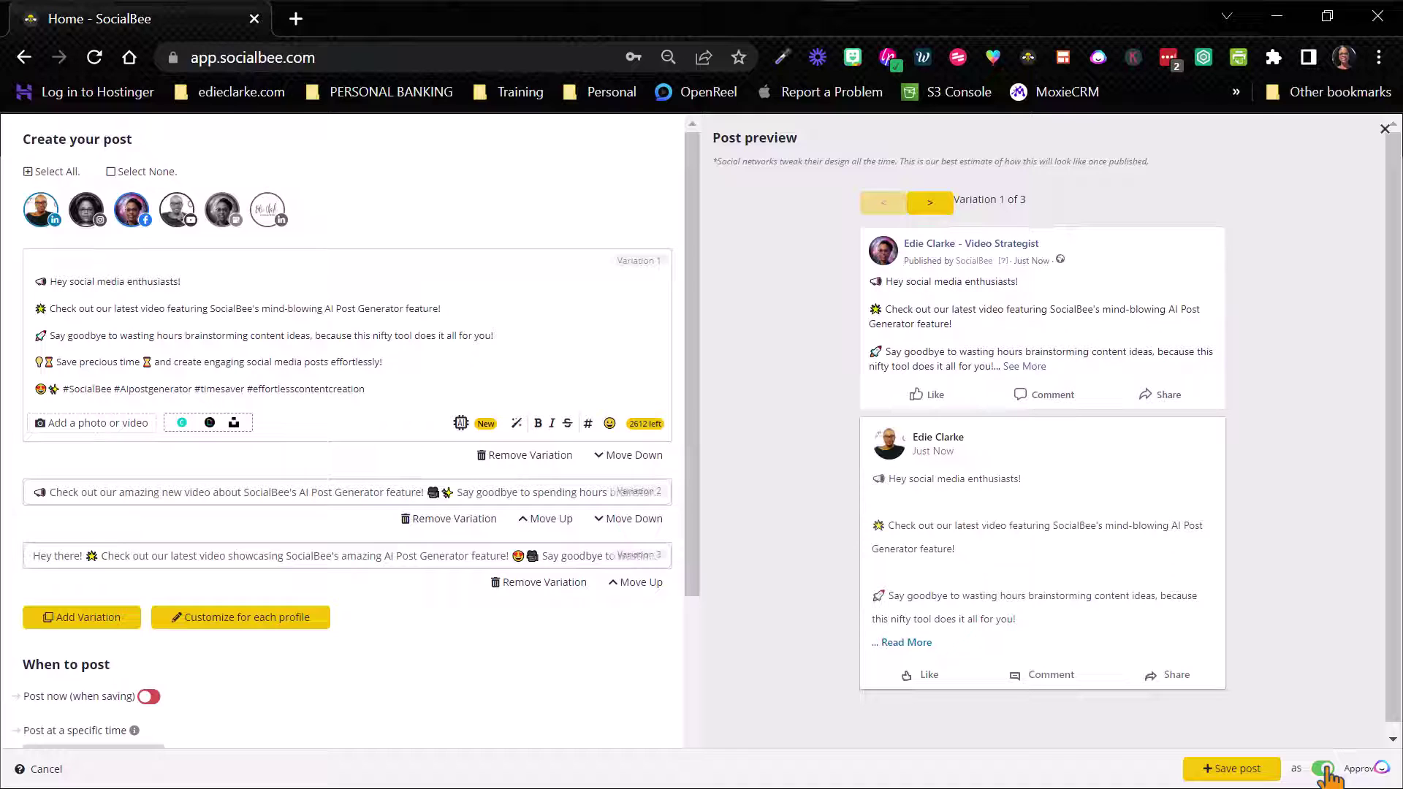
# Switch the post from Approved to Draft and save it.
pyautogui.click(1324, 769)
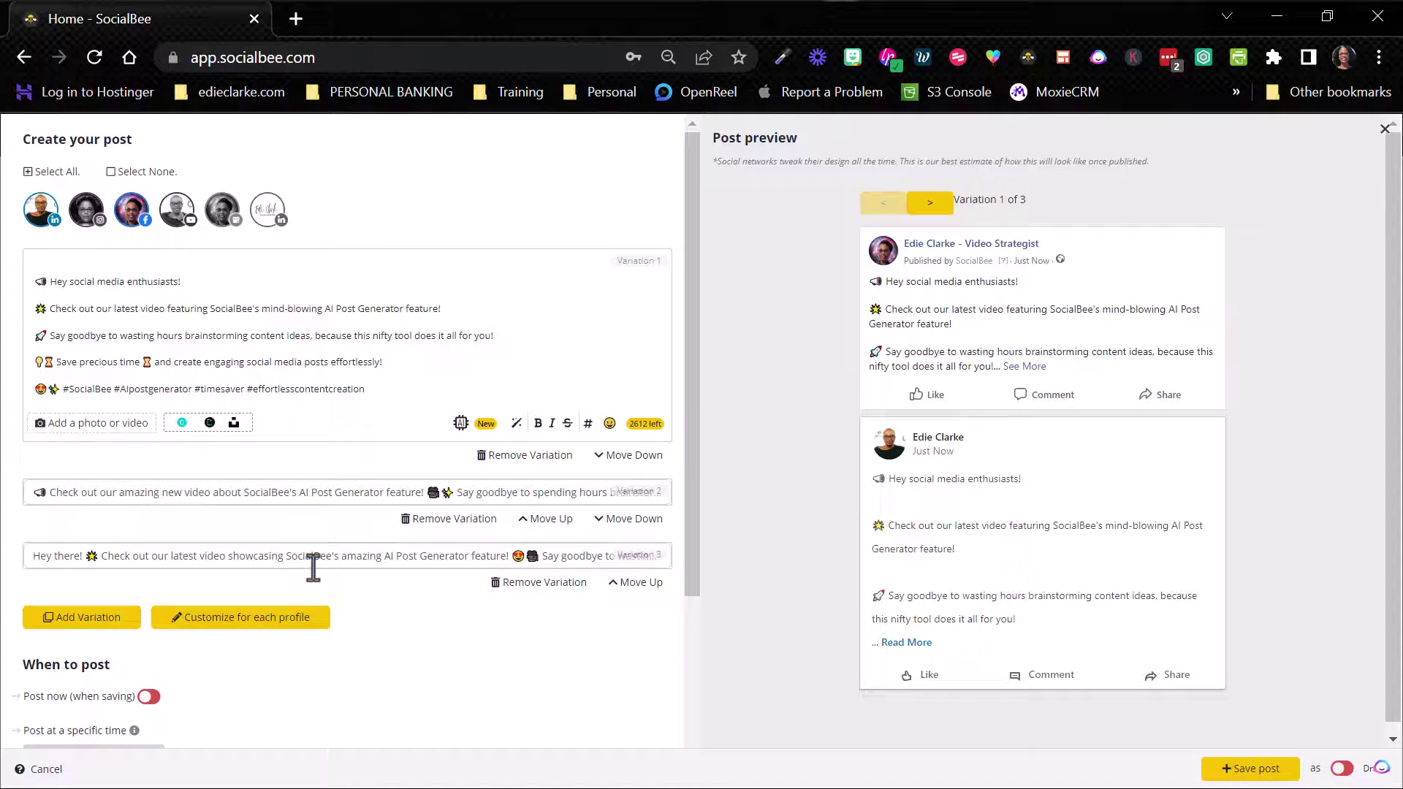
pyautogui.click(1253, 775)
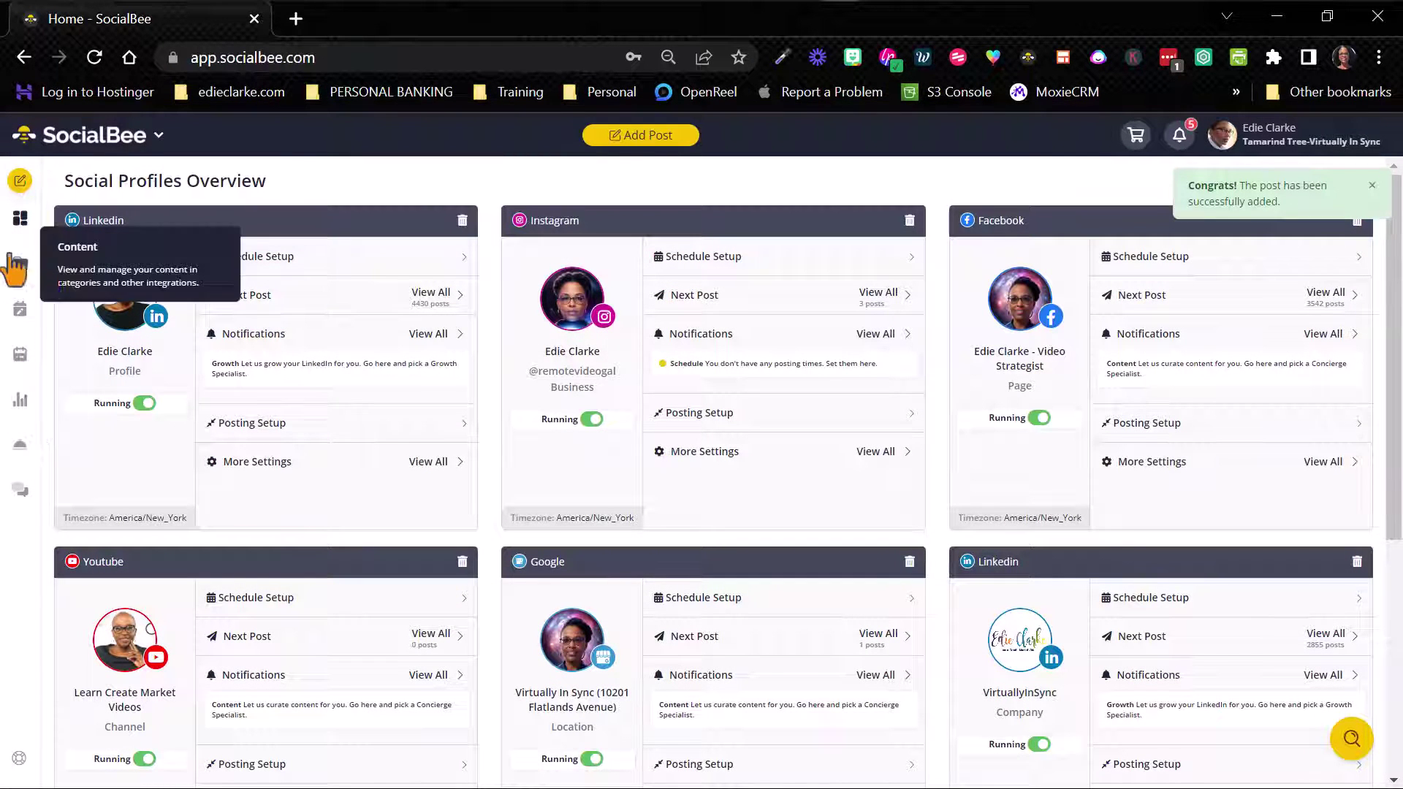
# From Content, view the Promotional card's posts and check the new draft's variations.
pyautogui.click(21, 267)
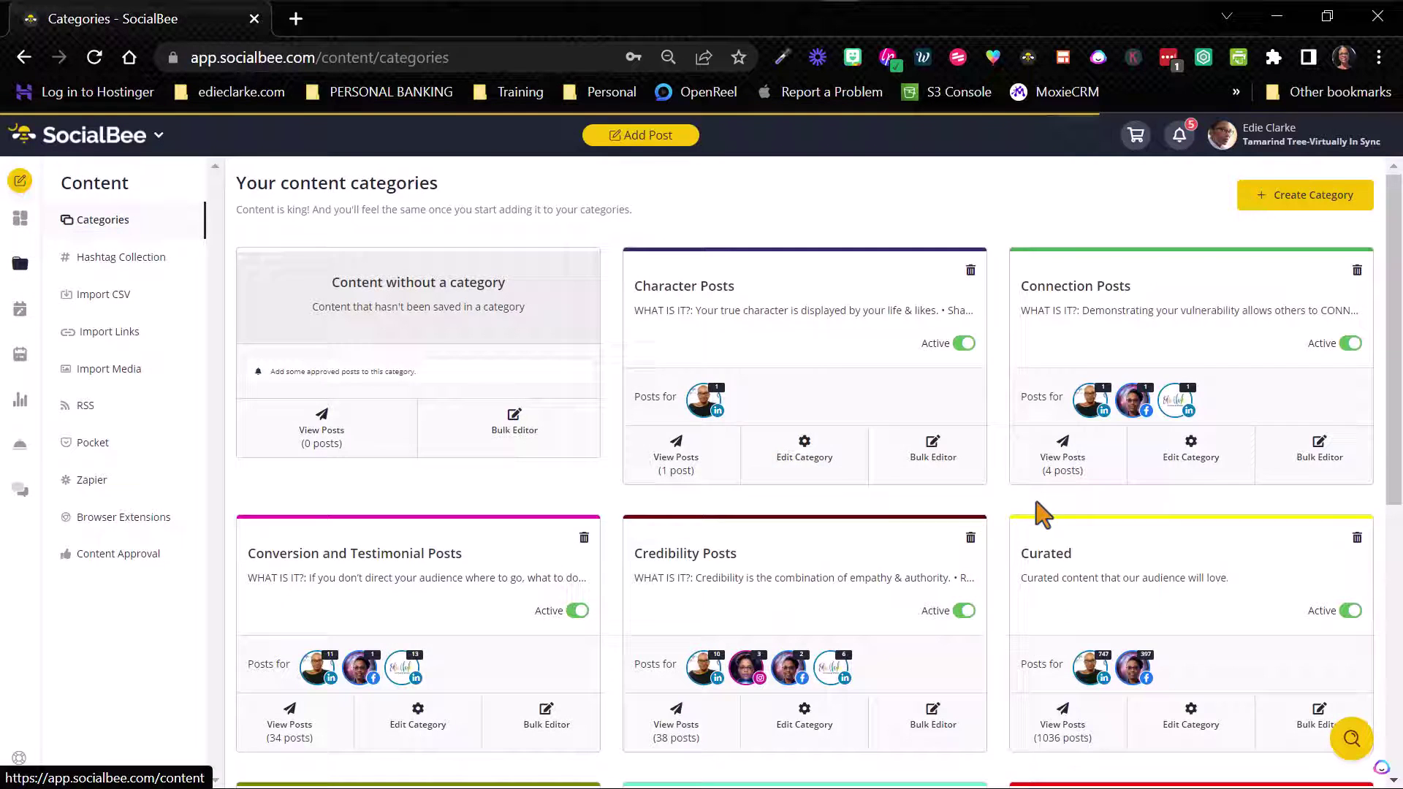
pyautogui.scroll(-7, 837, 497)
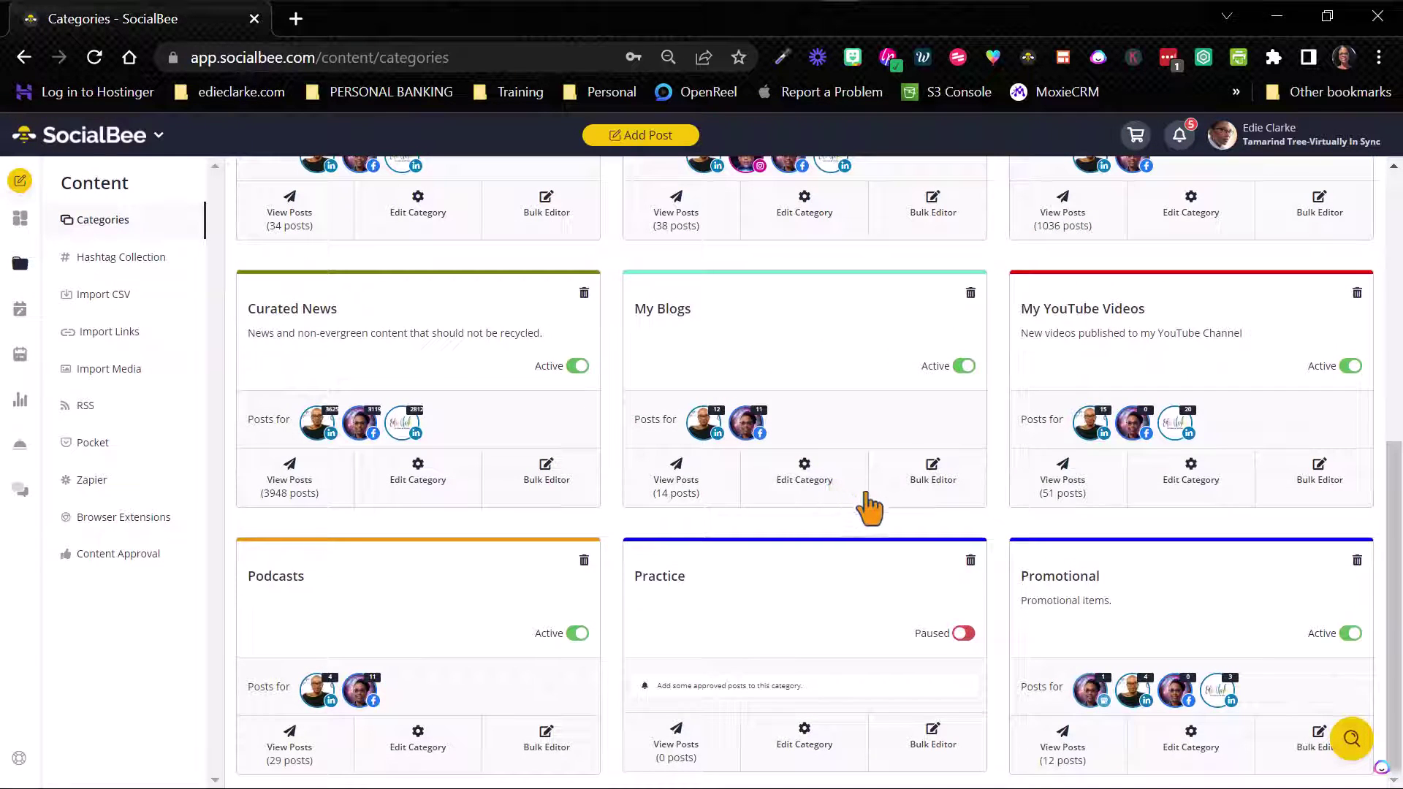
pyautogui.click(1052, 760)
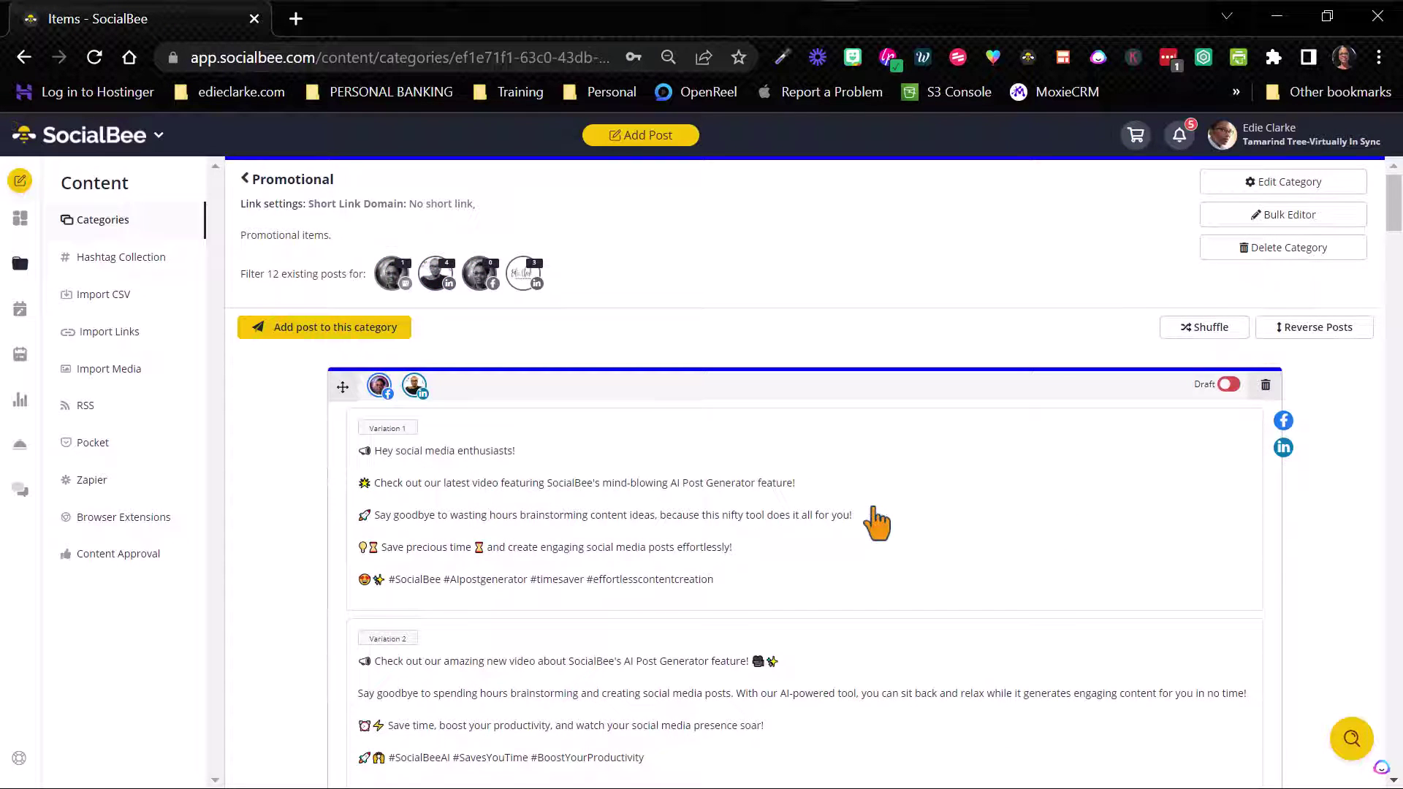
pyautogui.scroll(-5, 877, 523)
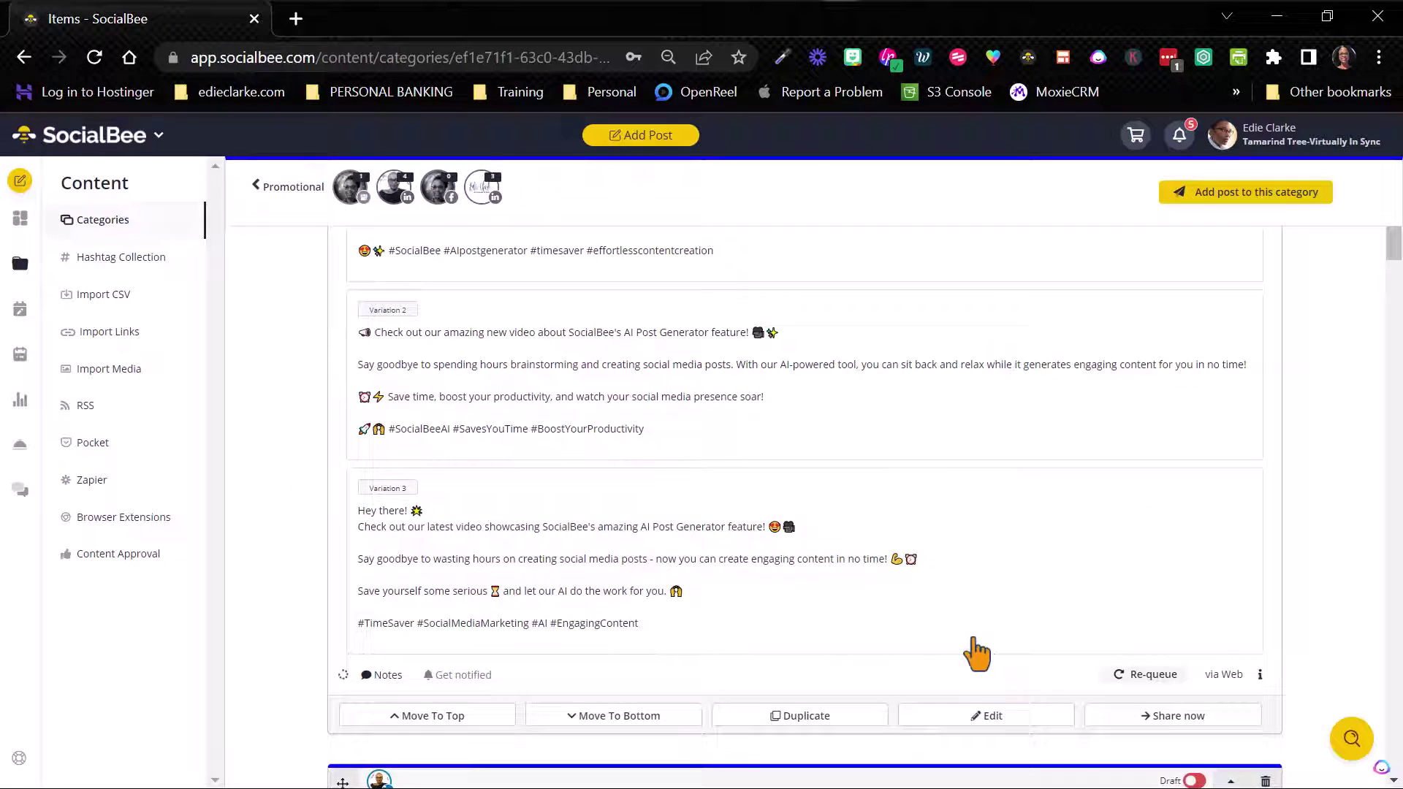
pyautogui.scroll(5, 1023, 628)
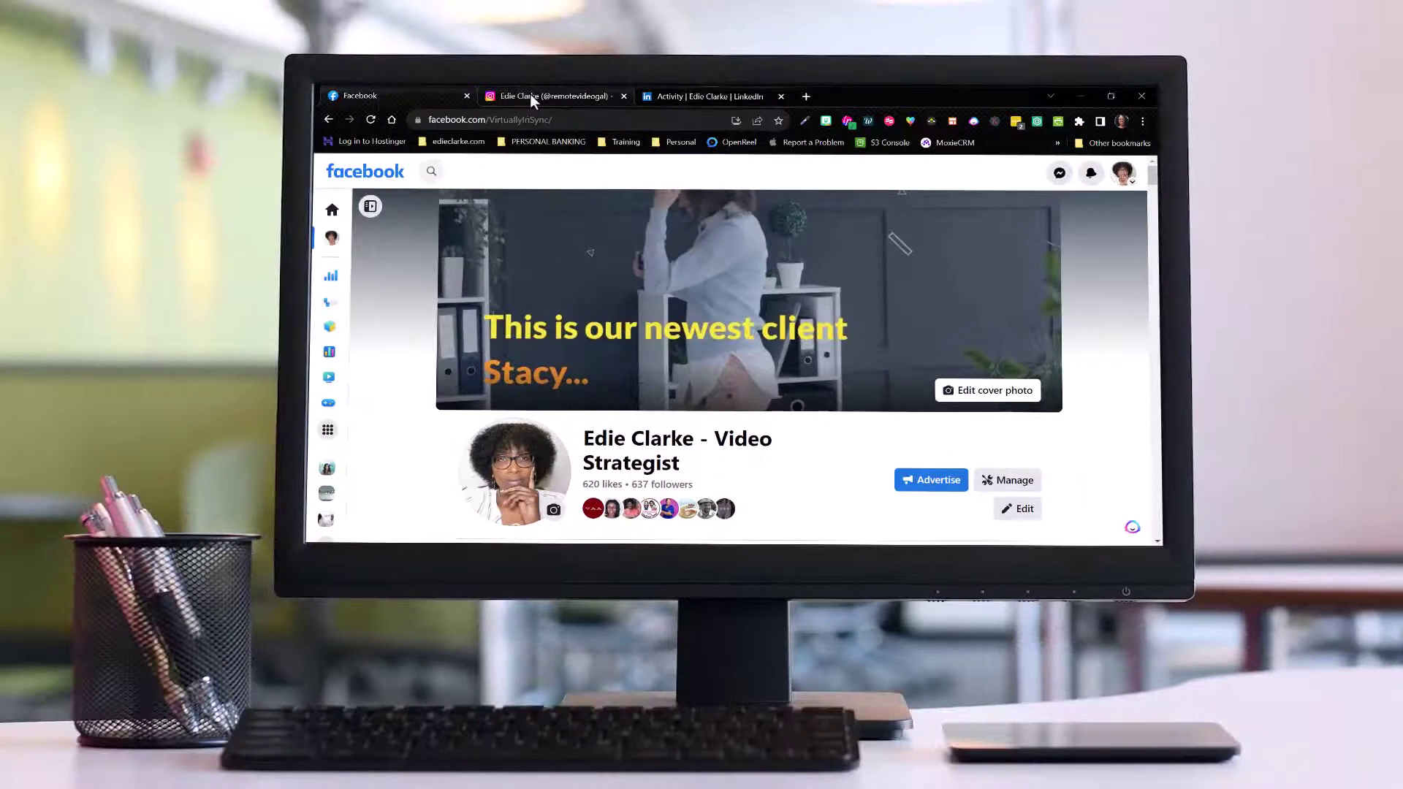
# Glance at the Instagram and LinkedIn tabs, then log back in to SocialBee.
pyautogui.click(531, 97)
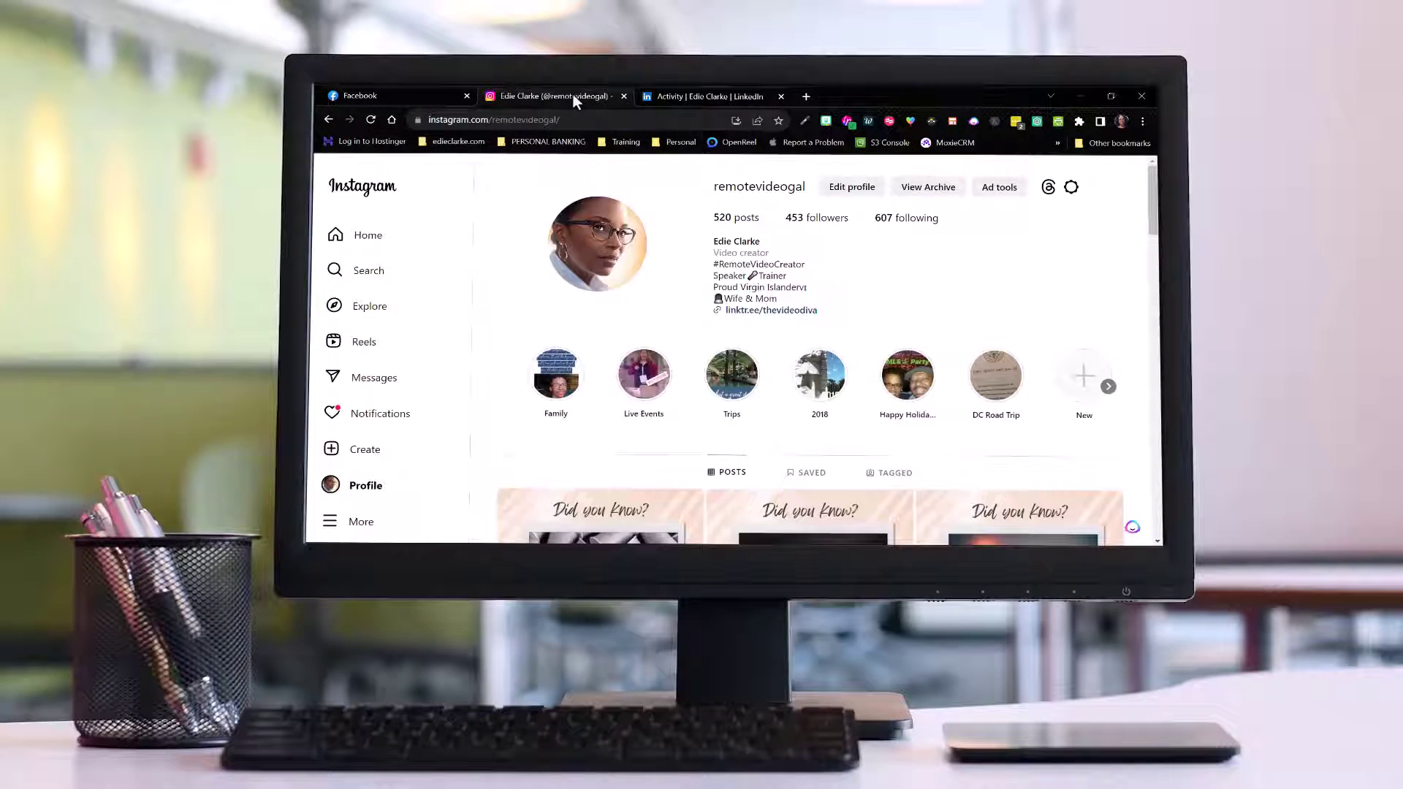
pyautogui.click(680, 98)
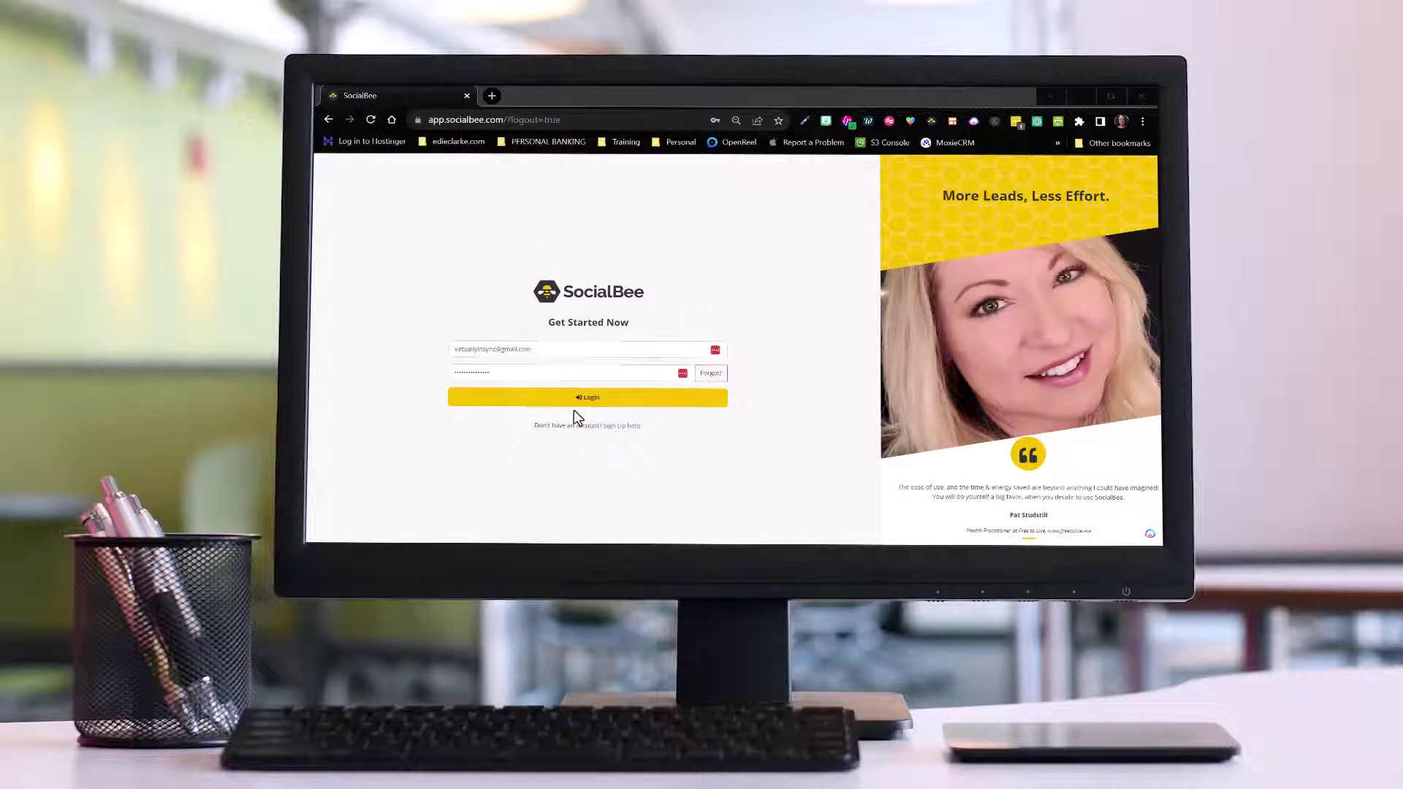
pyautogui.click(579, 401)
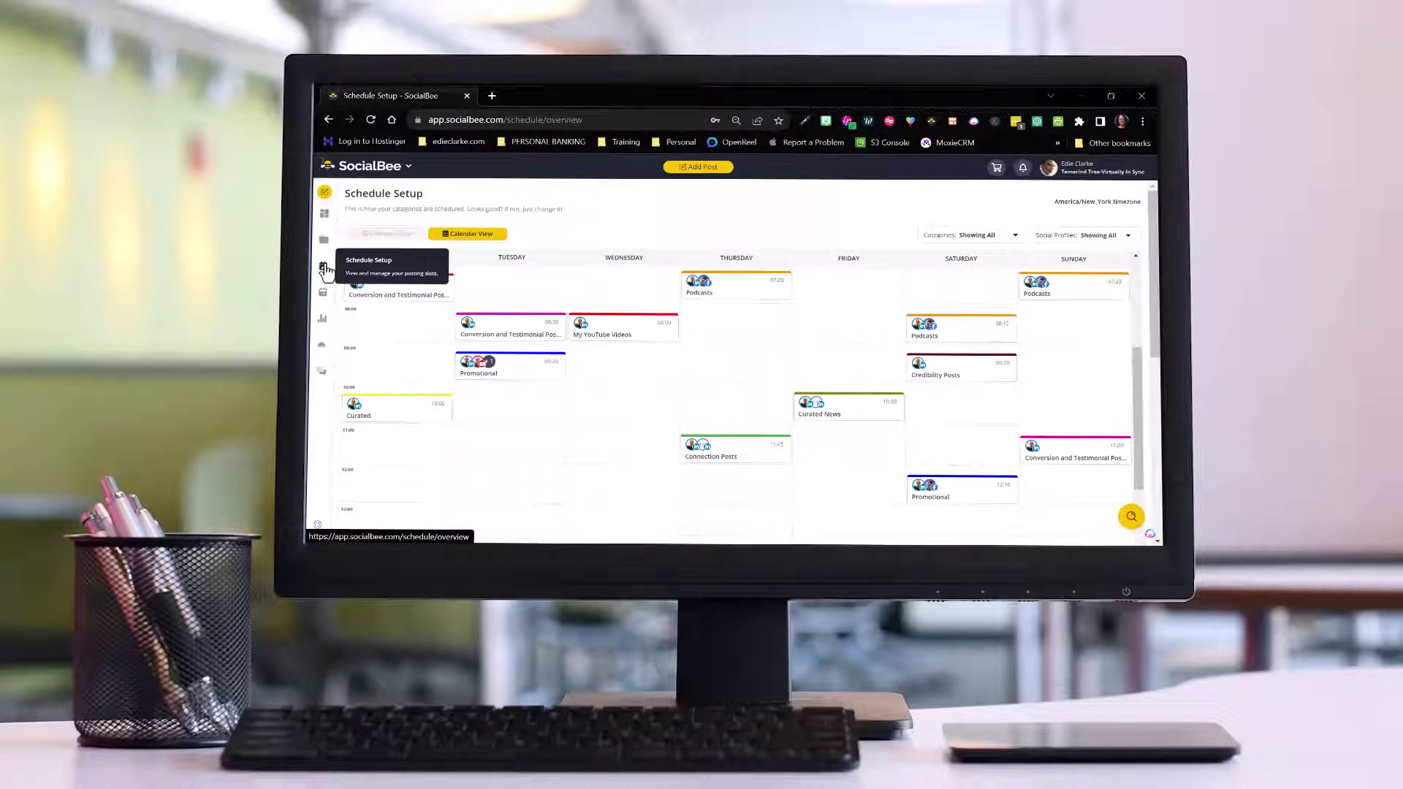
# Visit Next Posts, Analytics and Concierge, finishing on the Engage dashboard.
pyautogui.click(323, 295)
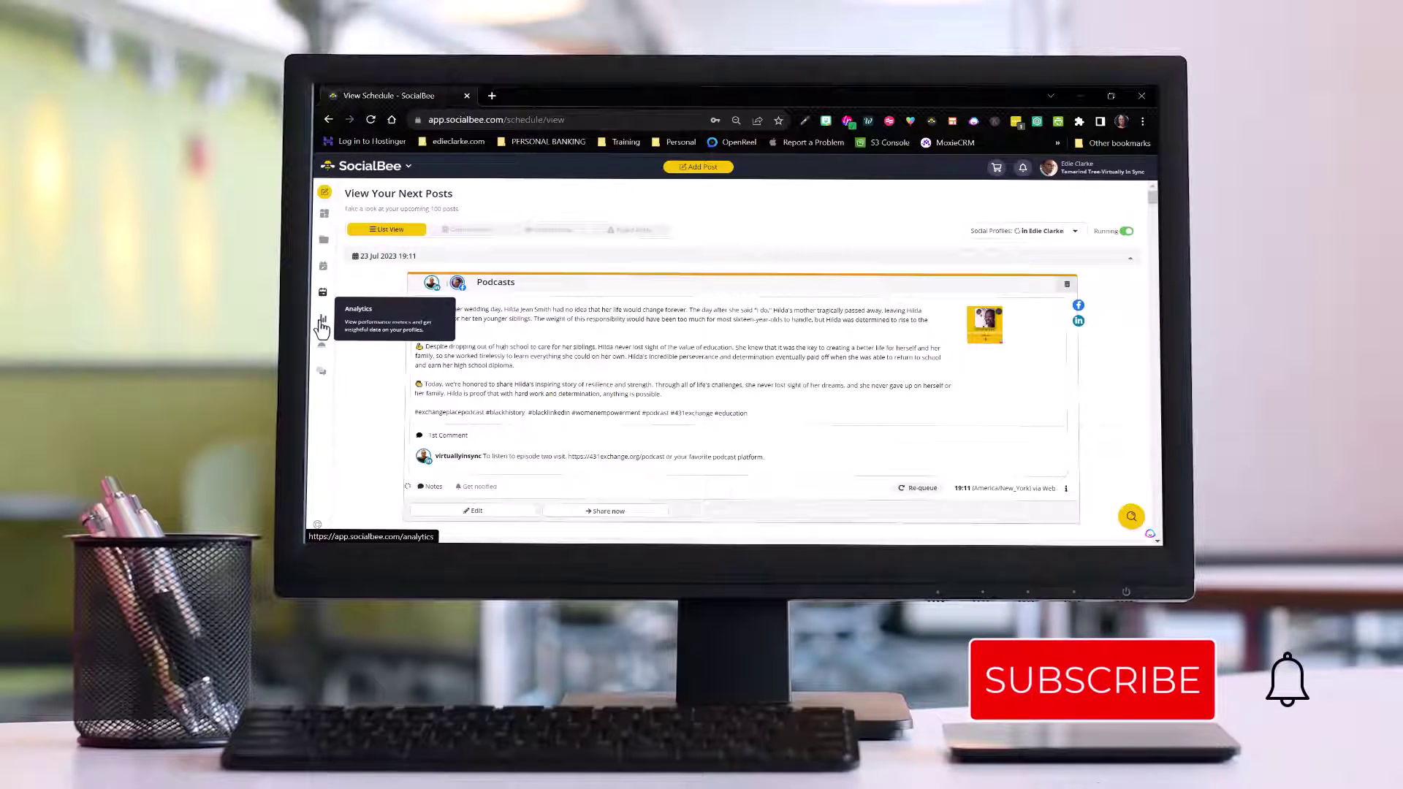
pyautogui.click(322, 327)
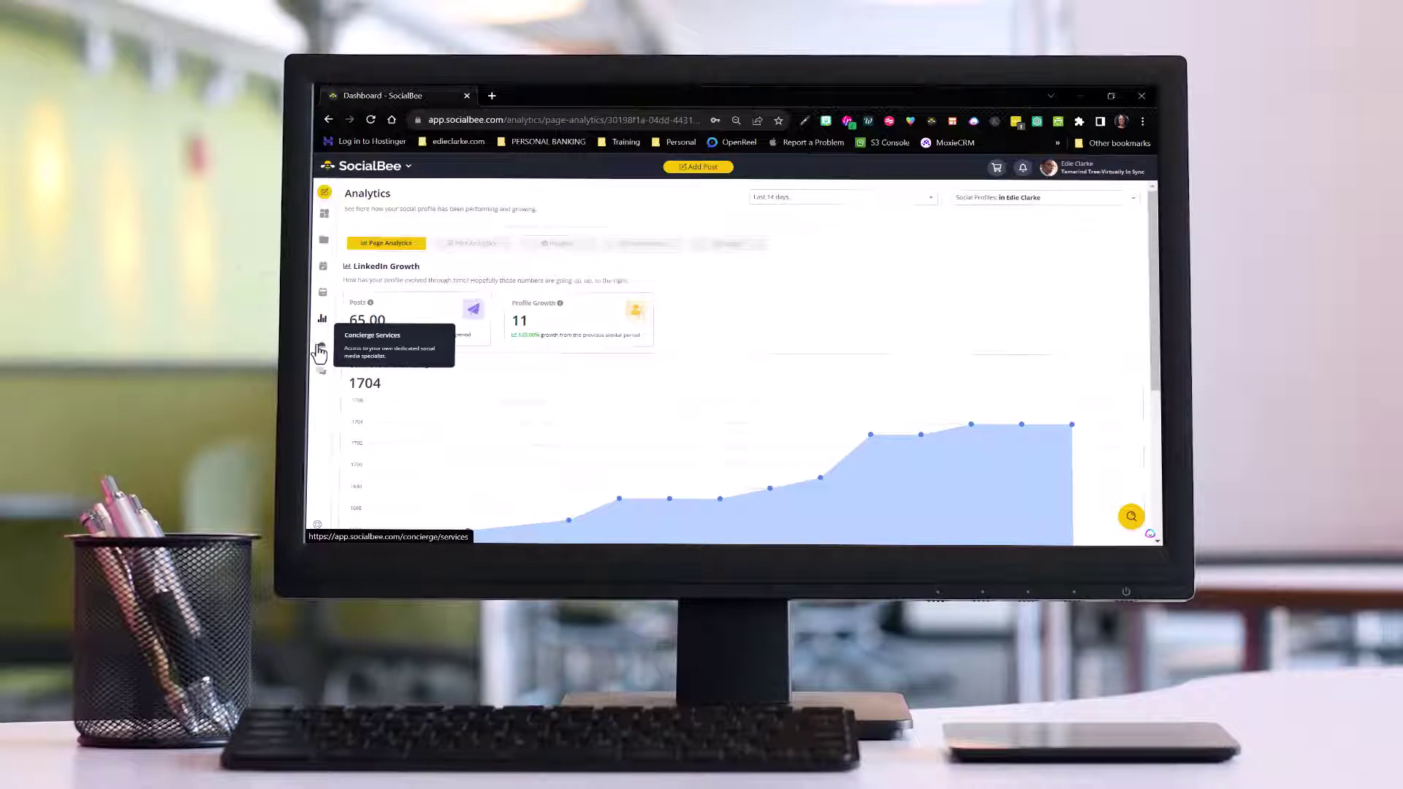
pyautogui.click(321, 354)
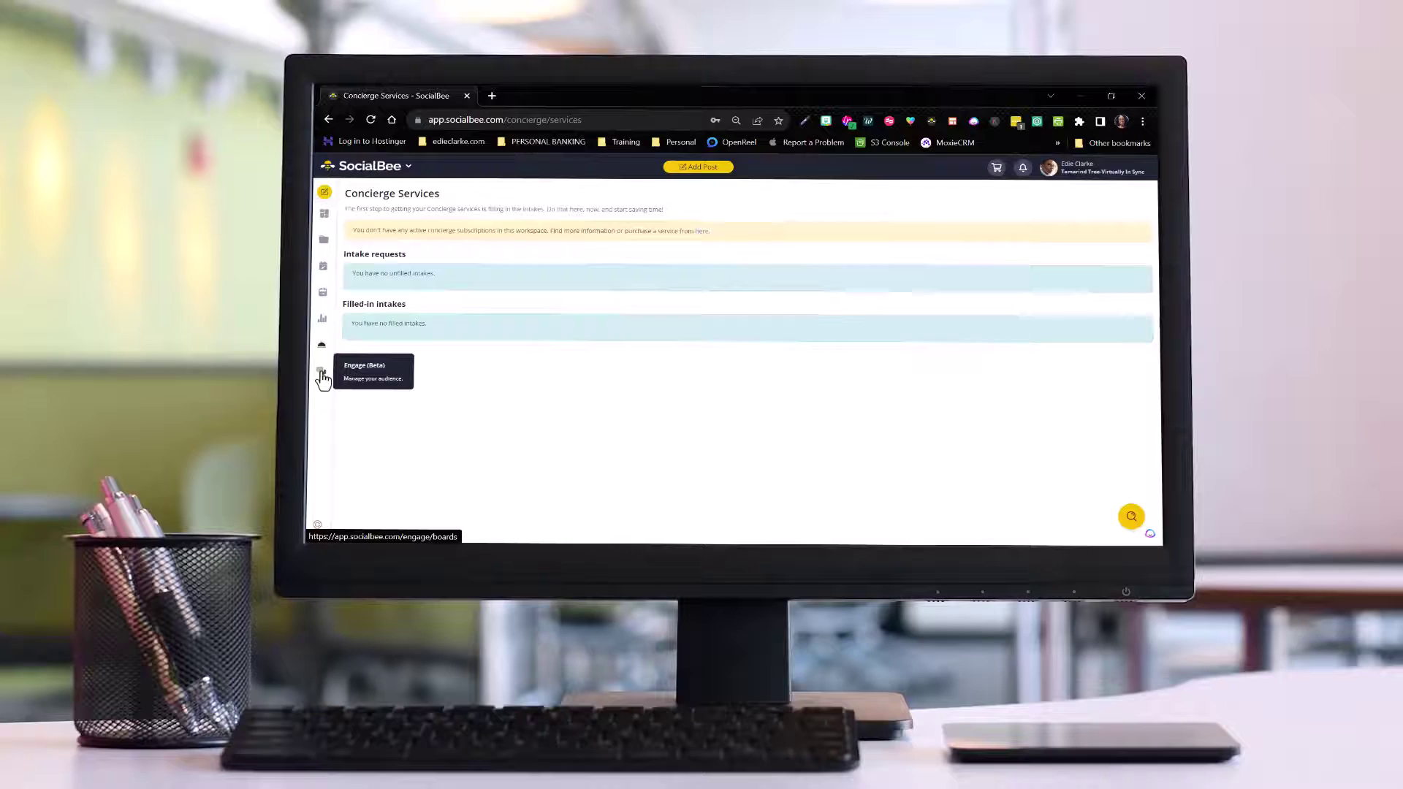
pyautogui.click(321, 374)
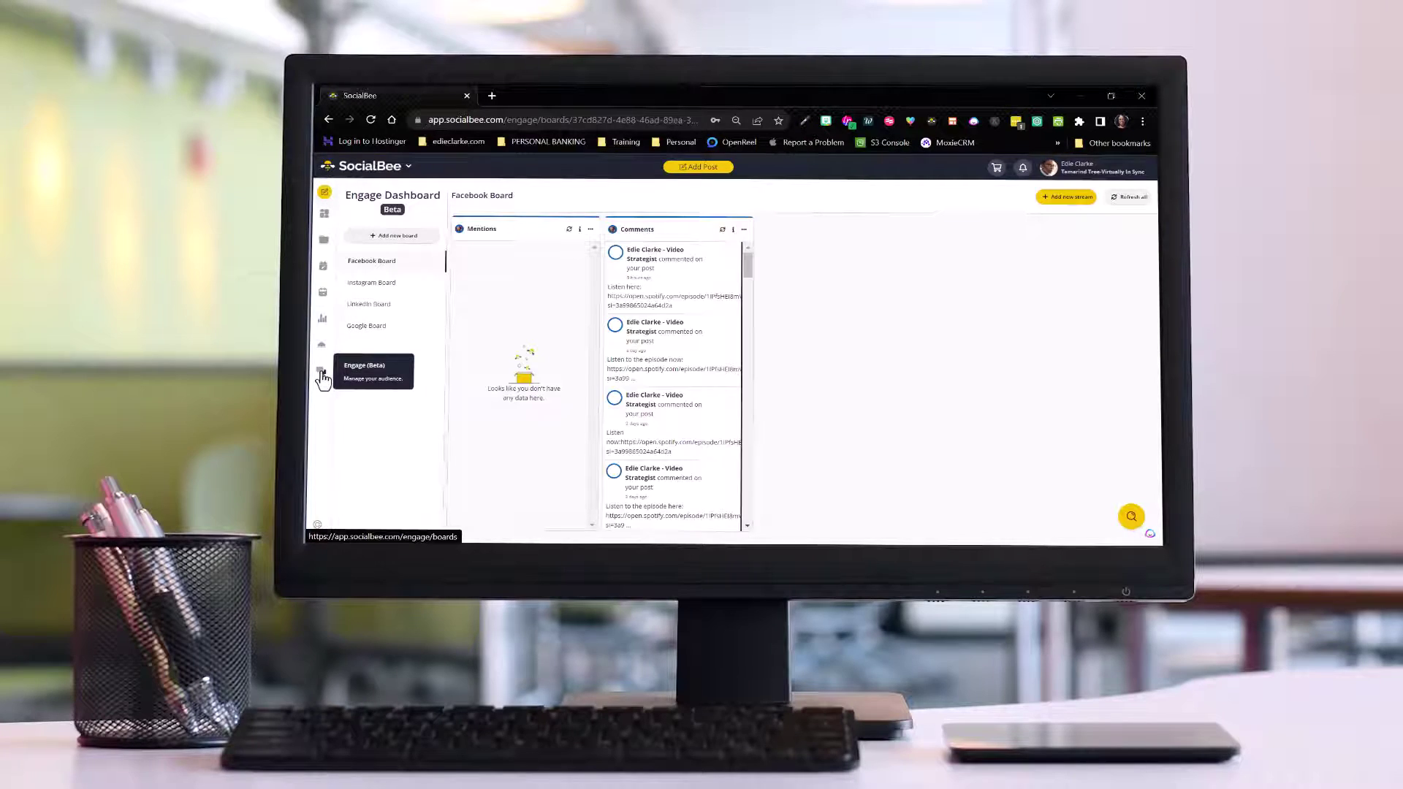